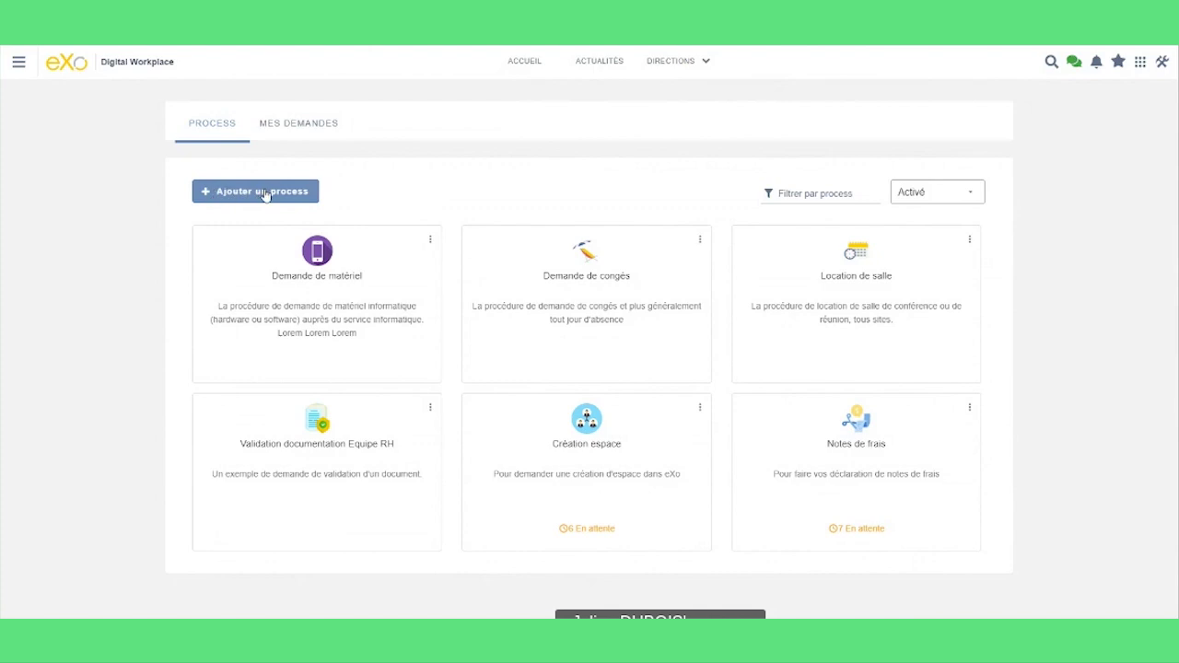
- Choose Modifier from the Notes de frais card's menu to edit the process
left_click(970, 408)
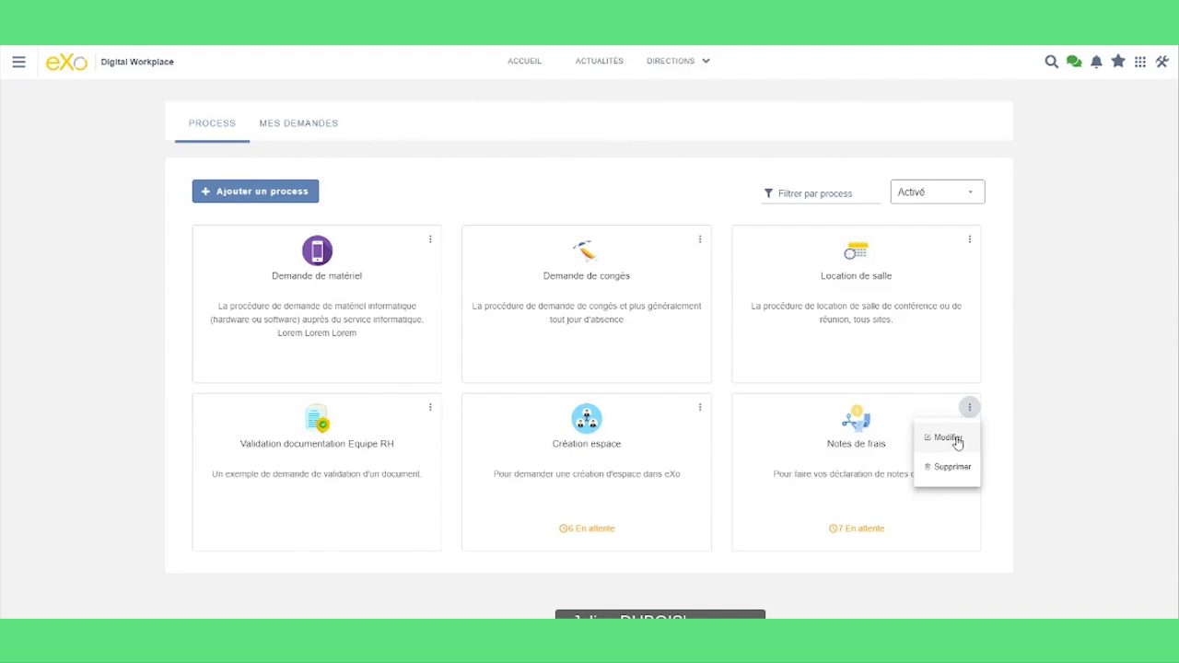
left_click(949, 438)
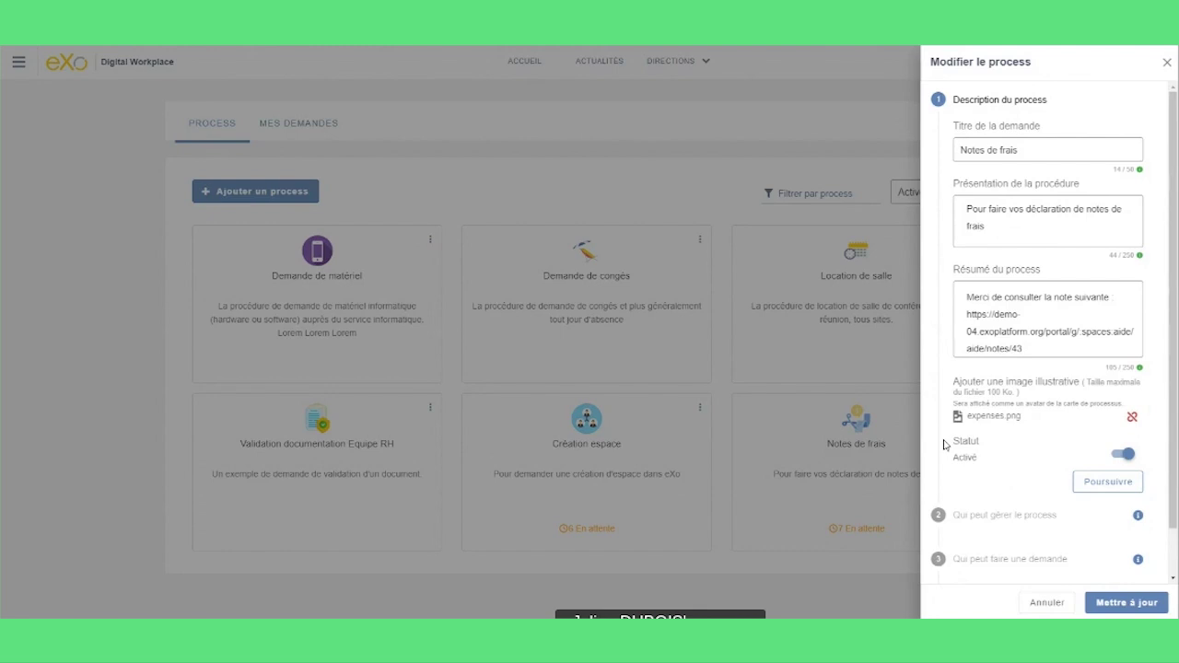
left_click(996, 287)
- Validate the description step and move on to the step for who can manage the process
left_click(1105, 486)
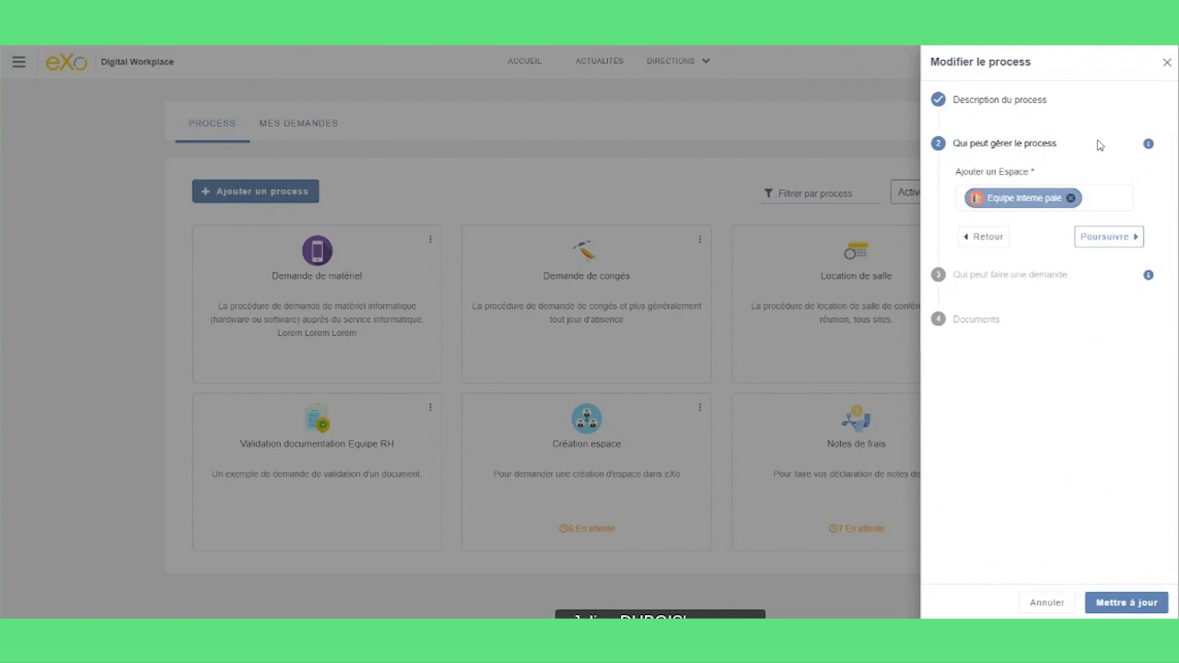
mouse_move(1149, 144)
- Confirm the managers step and continue to 'Qui peut faire une demande'
left_click(1088, 239)
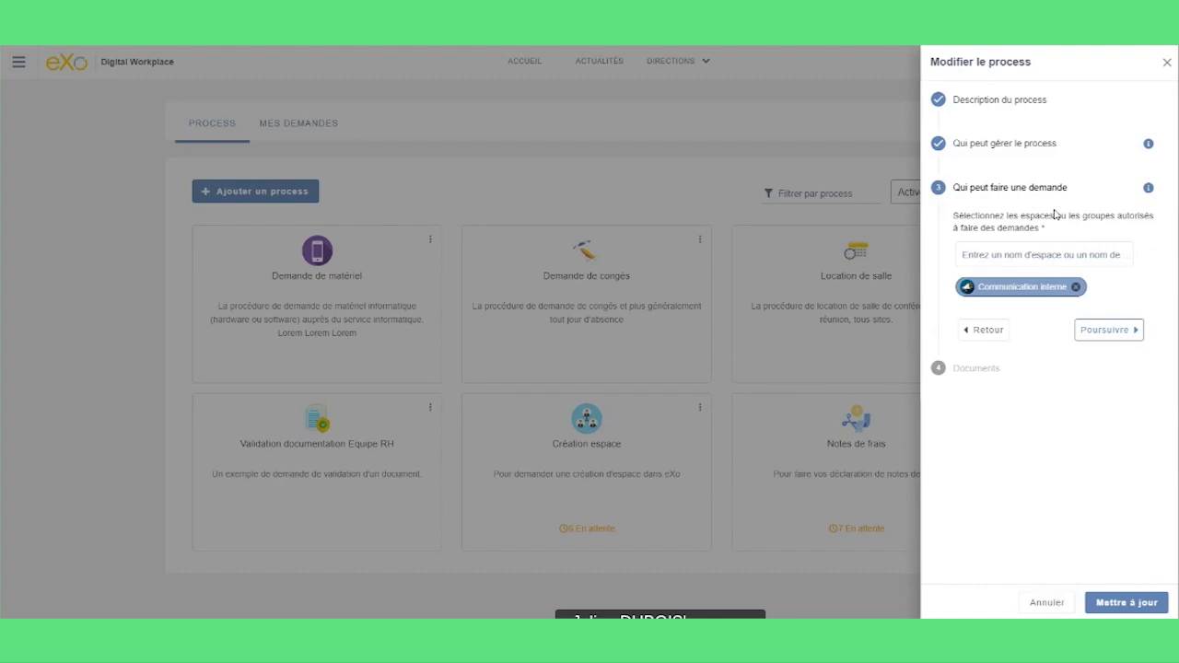
mouse_move(1148, 191)
- Add the Users group as requesters alongside Communication interne, then continue to Documents
left_click(995, 259)
type("user")
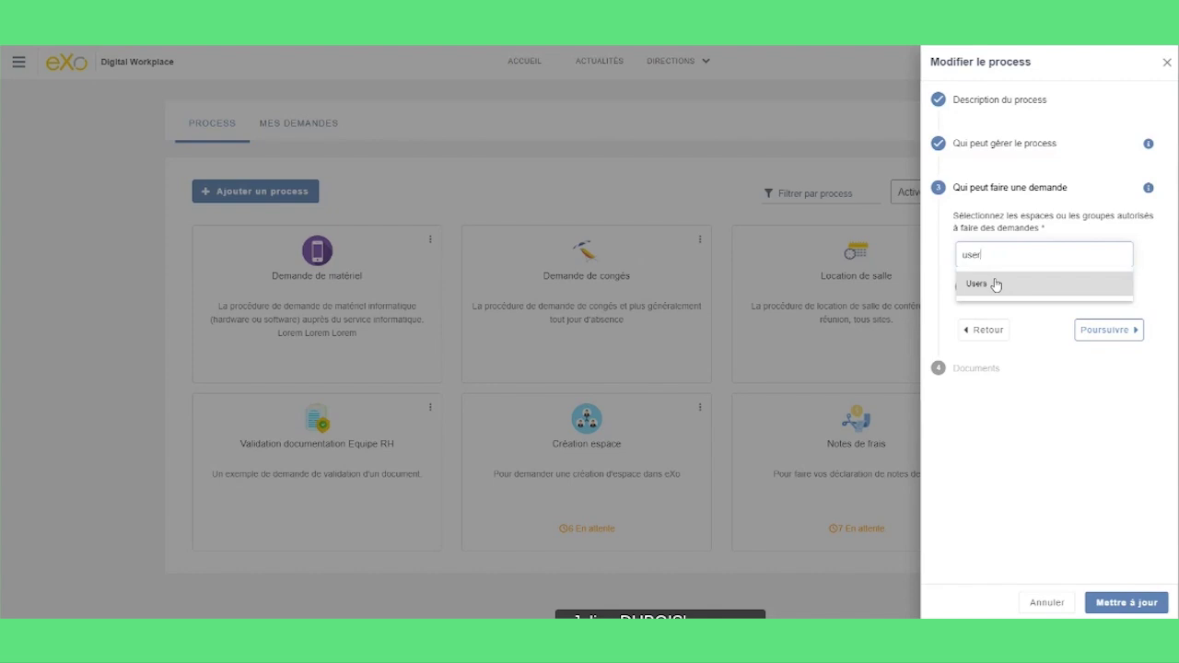
left_click(996, 285)
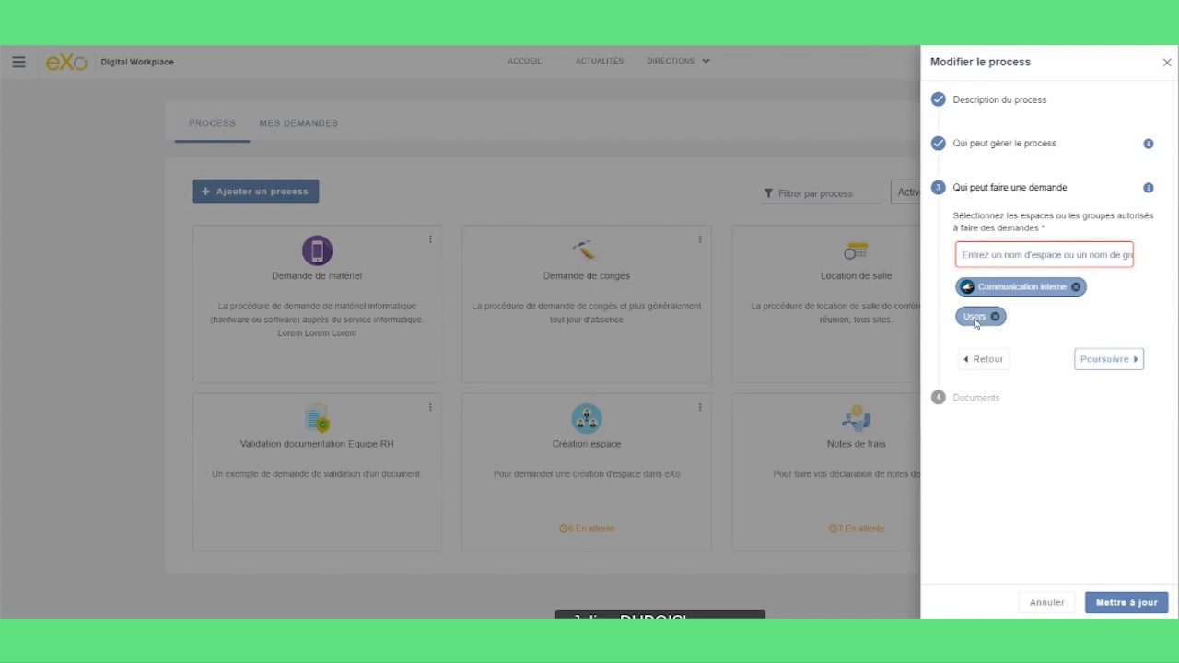
left_click(1094, 365)
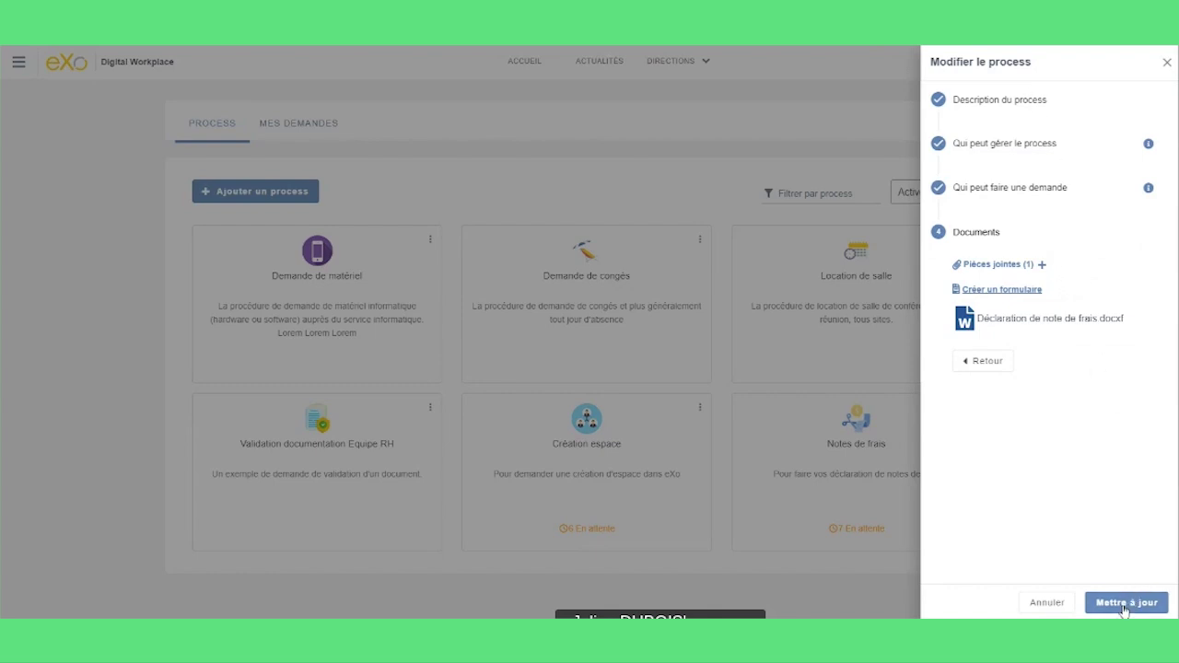
- Save the edited Notes de frais process with Mettre à jour
left_click(1124, 604)
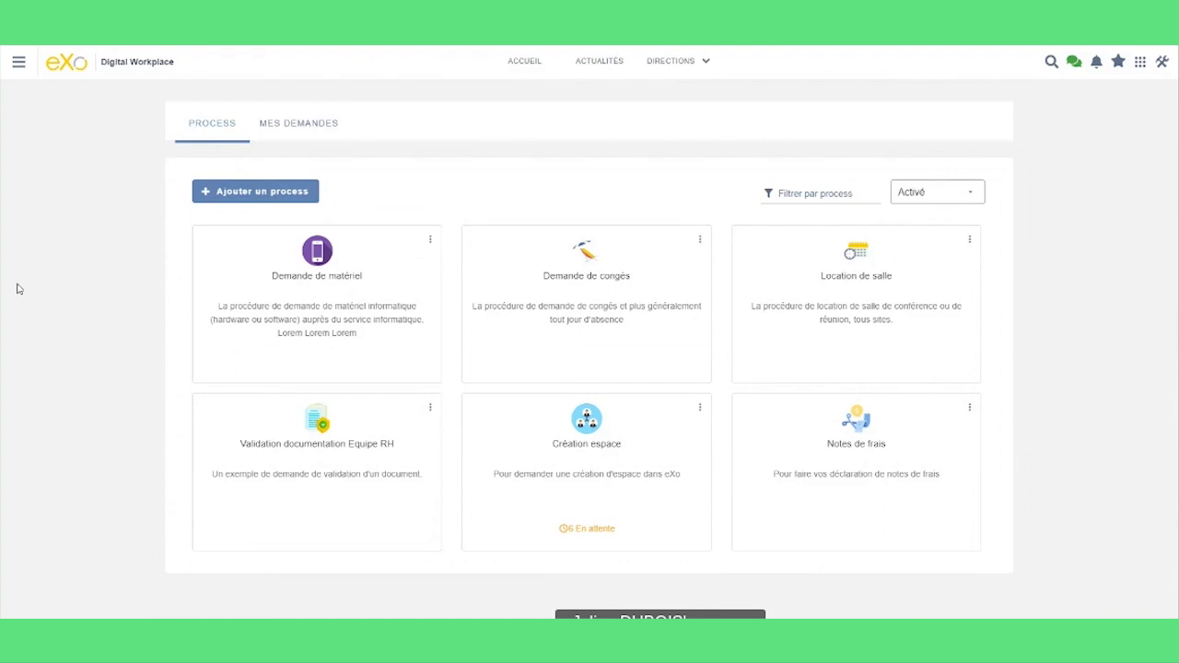
- Log out of the administrator account and sign in as the requester using a saved Keeper login
left_click(19, 62)
left_click(54, 543)
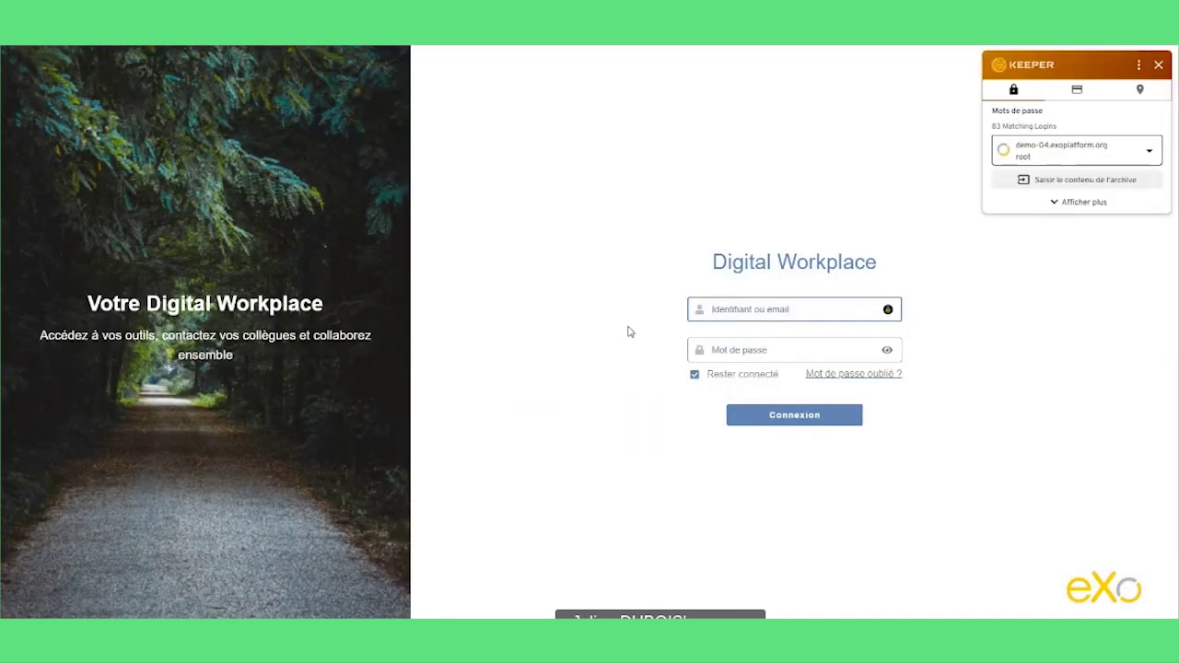
left_click(1044, 153)
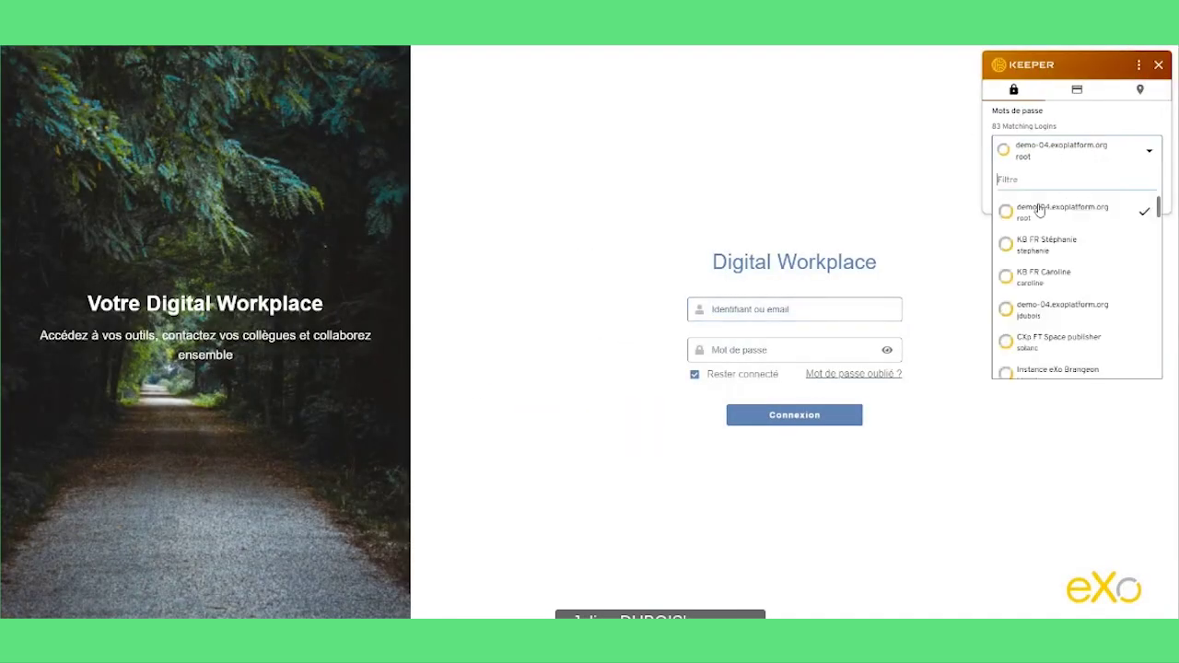
type("sb")
left_click(1037, 214)
left_click(1035, 183)
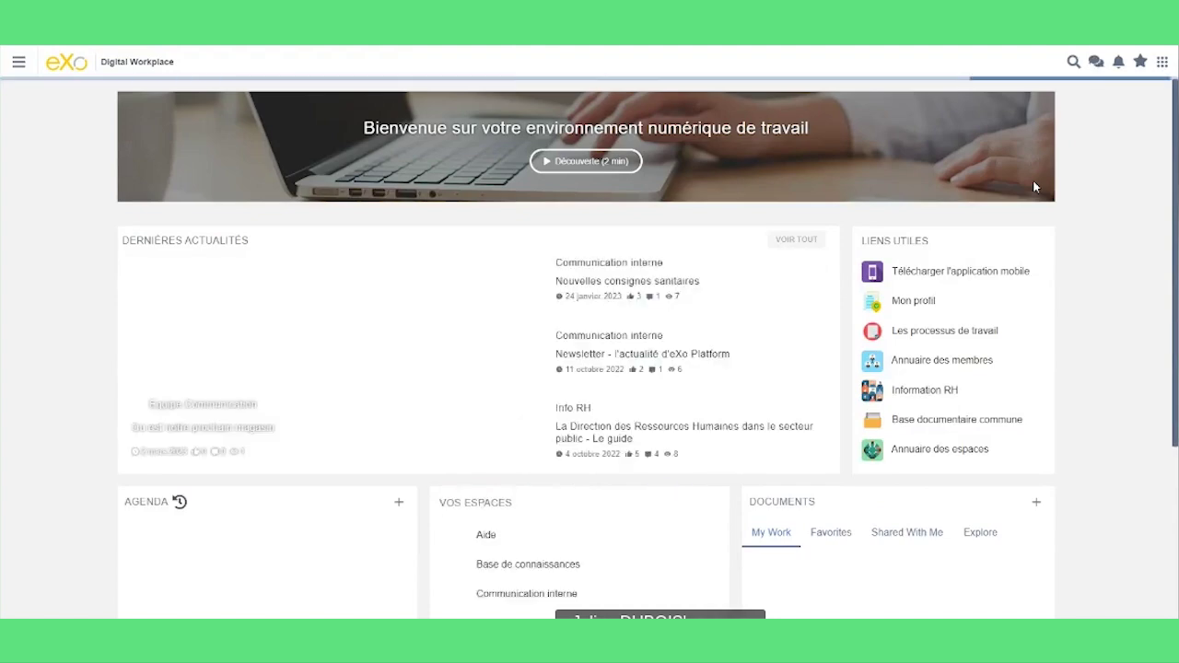
- Open the Process application from the apps grid and check the signed-in user in the side menu
left_click(1162, 62)
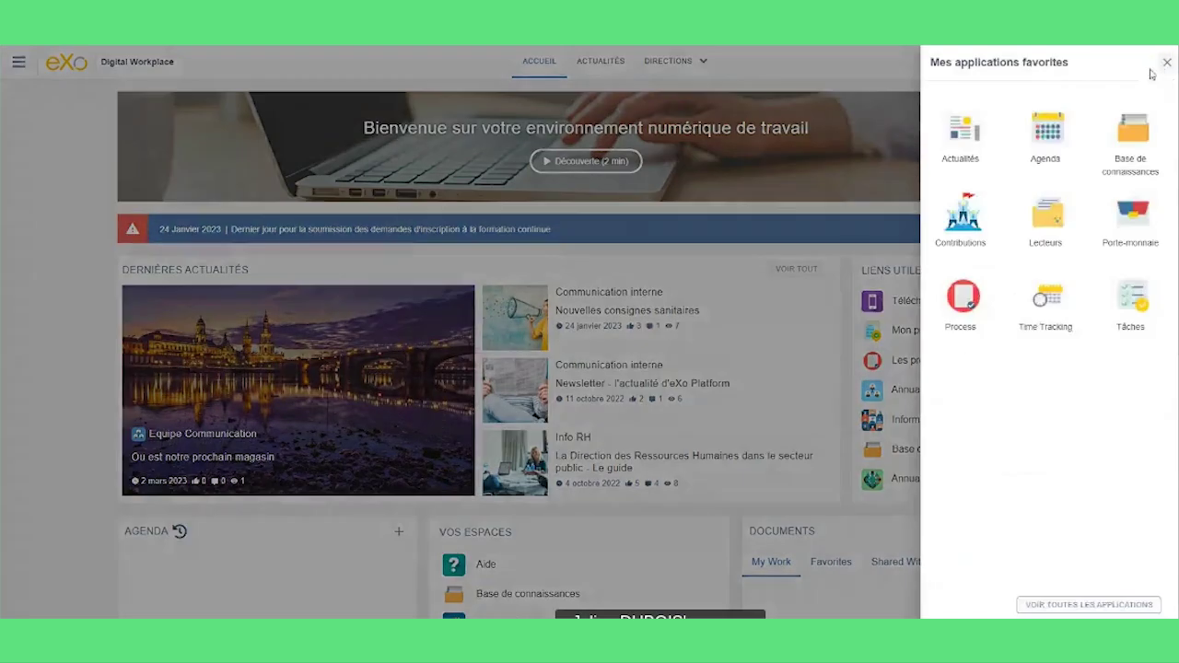
left_click(963, 304)
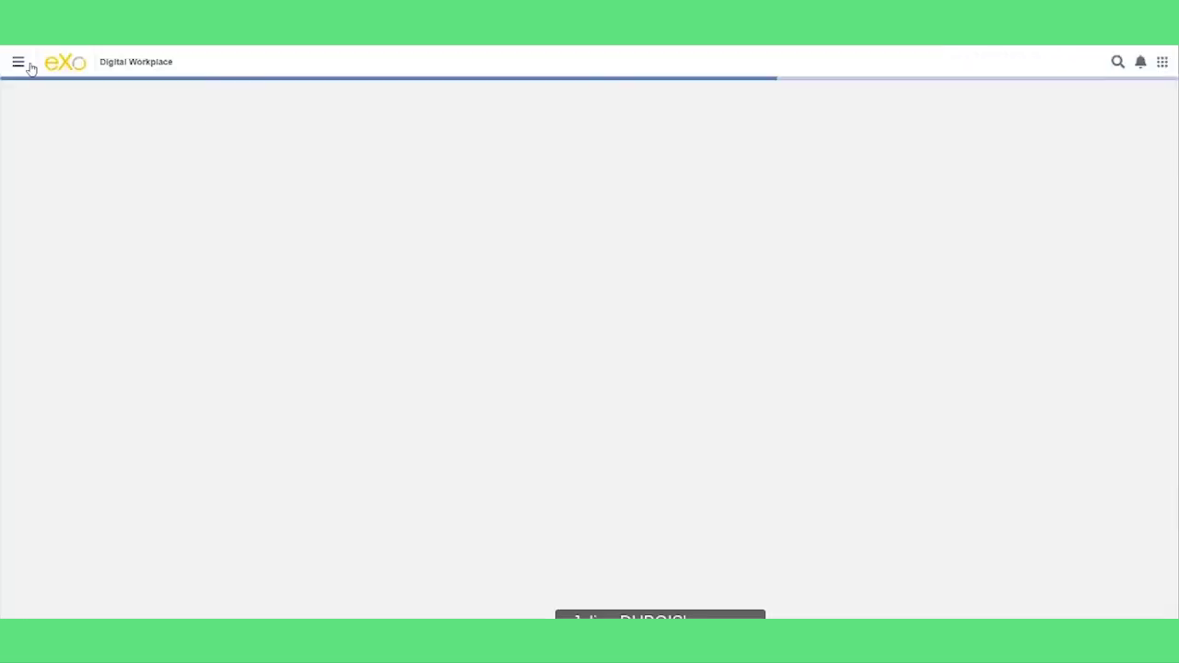
left_click(18, 62)
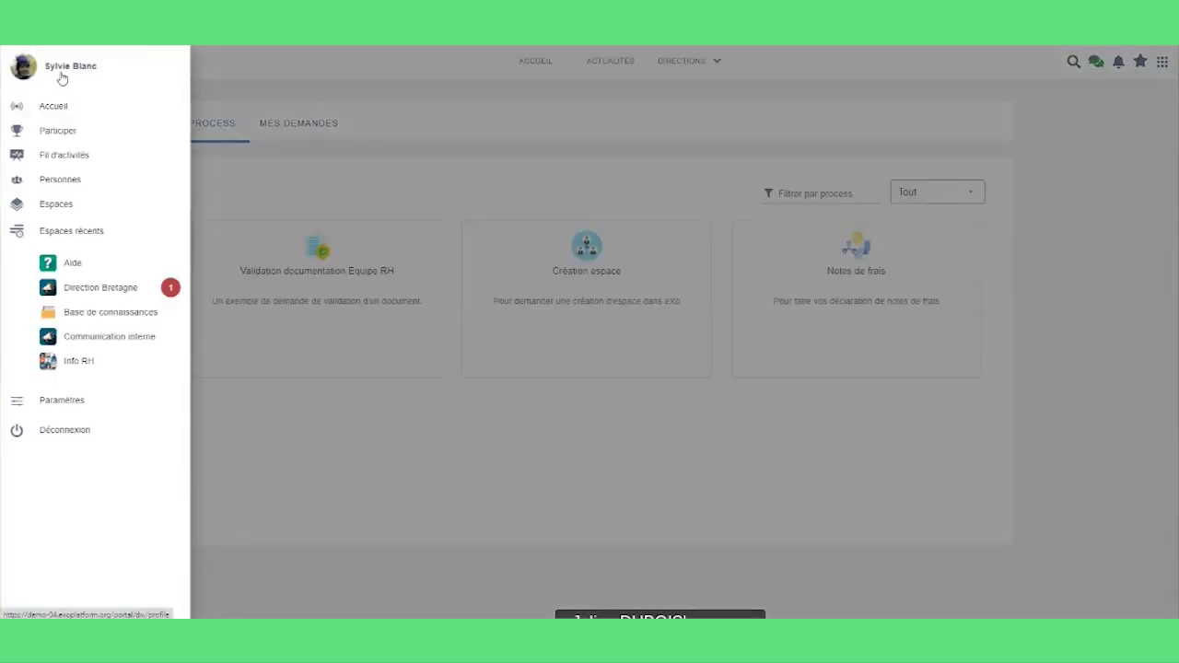
left_click(487, 182)
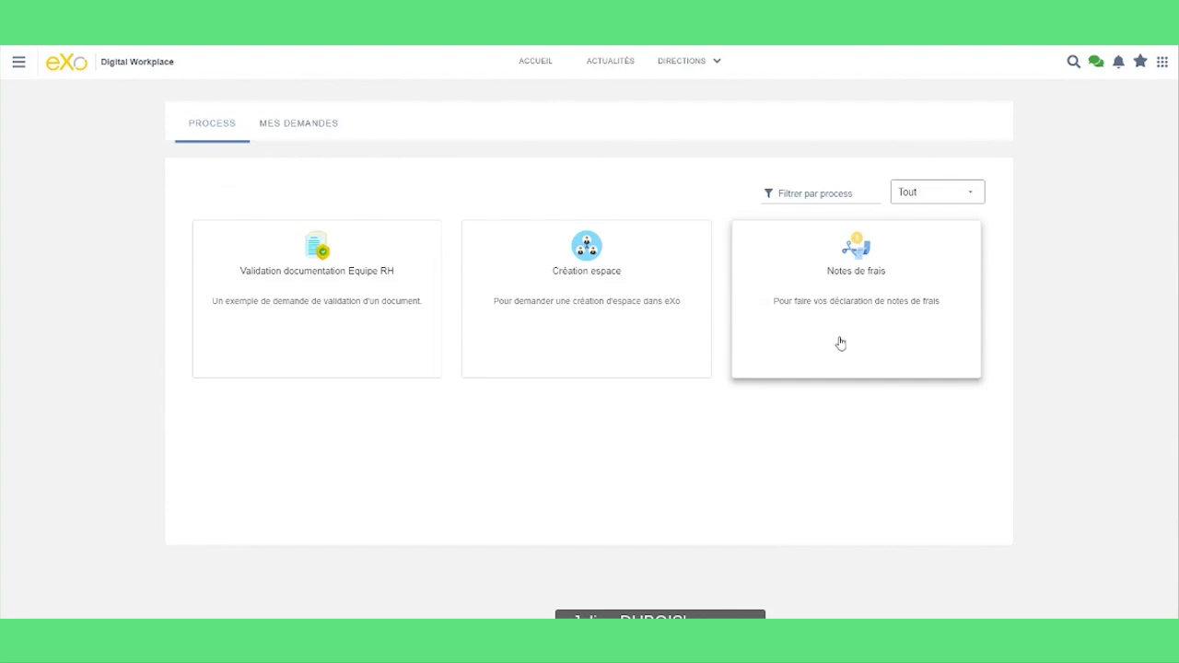
- Start a new Notes de frais request from its process card
left_click(841, 343)
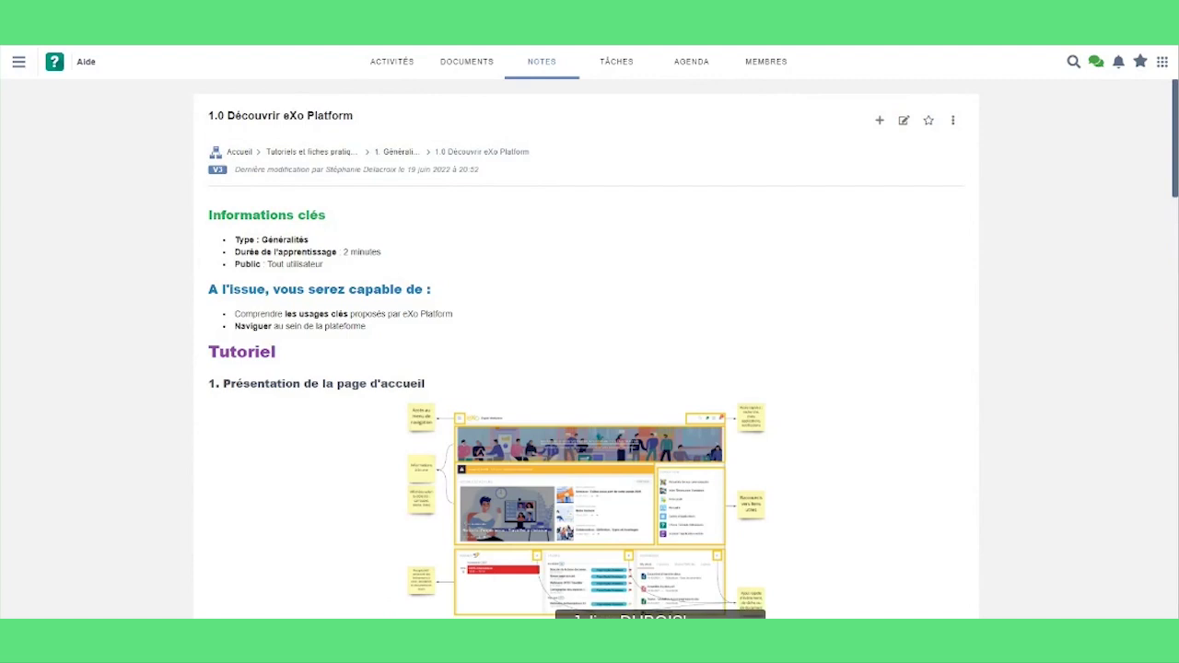
- Close the Aide help note tab with Ctrl+W to get back to the Notes de frais request
key("ctrl+w")
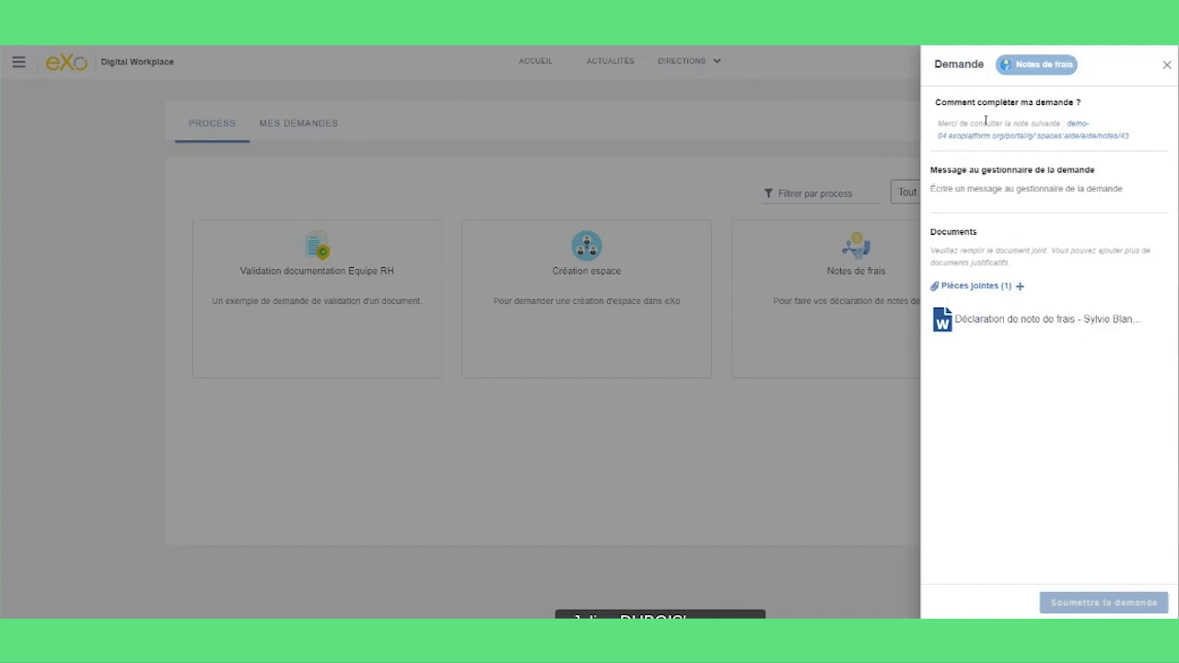
- Send the manager 'Bonjour voici ma demande pour le mois de Mars', save the draft, open the attached form
left_click(999, 189)
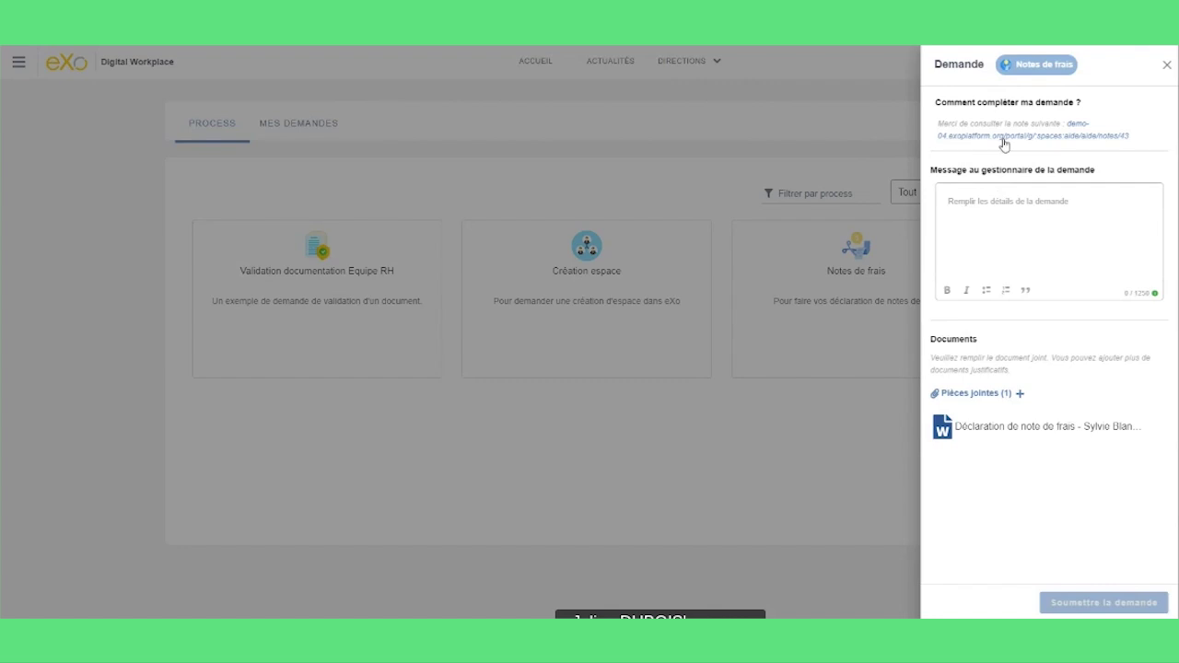
left_click(1001, 209)
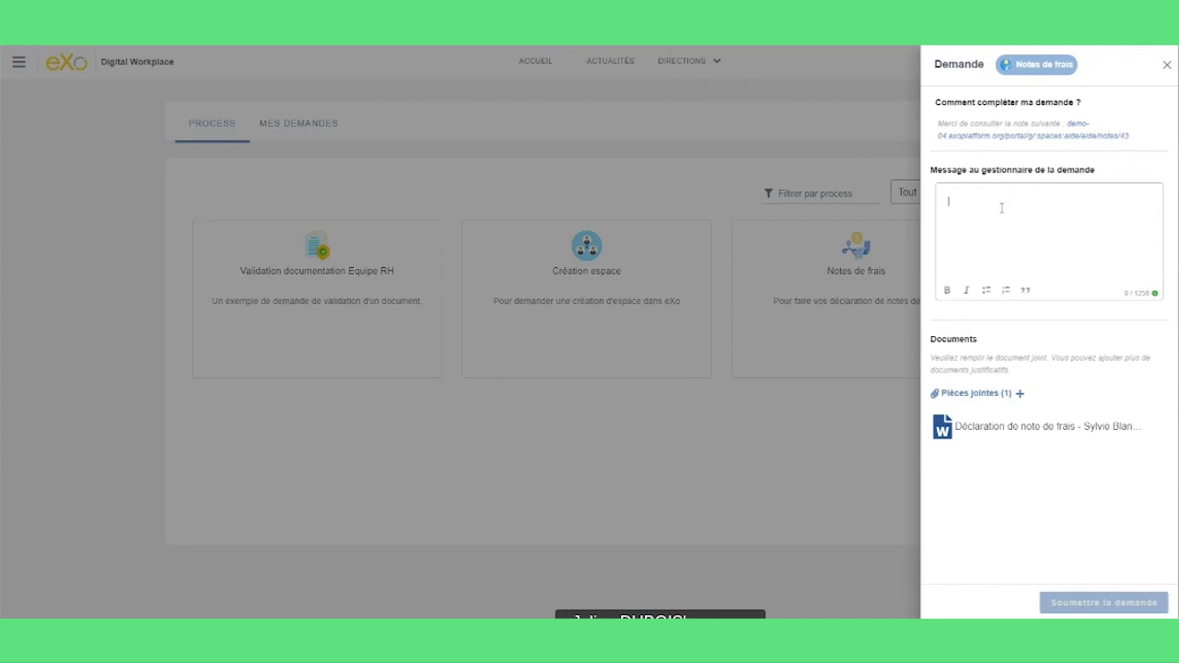
type("on")
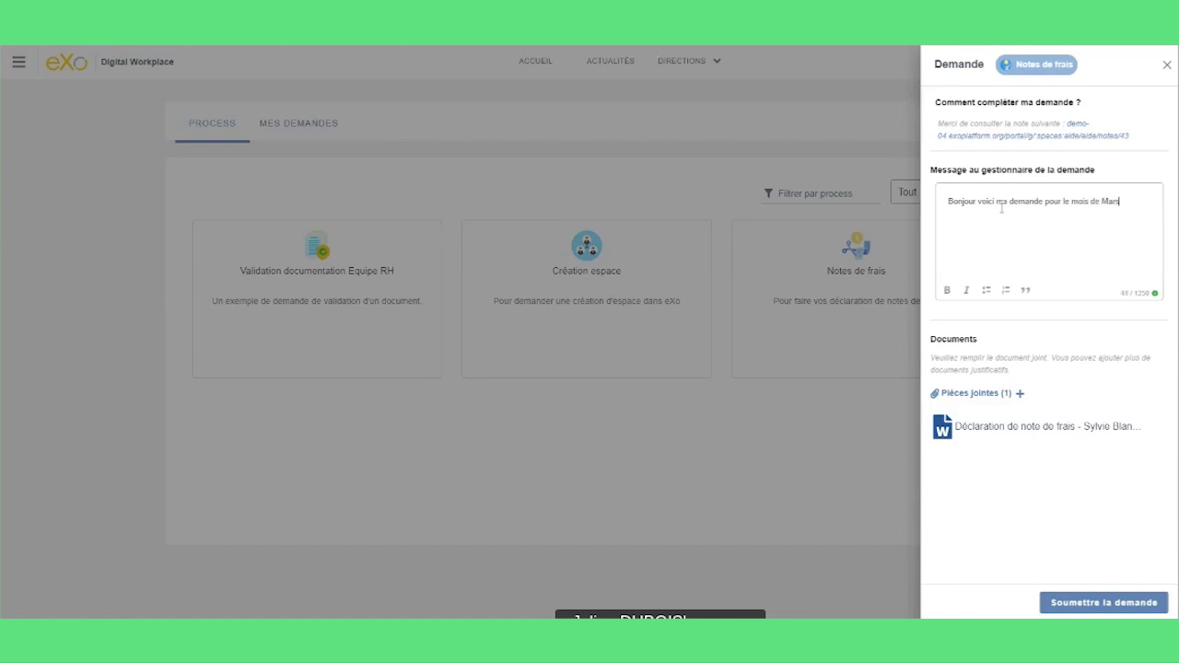
left_click(1152, 324)
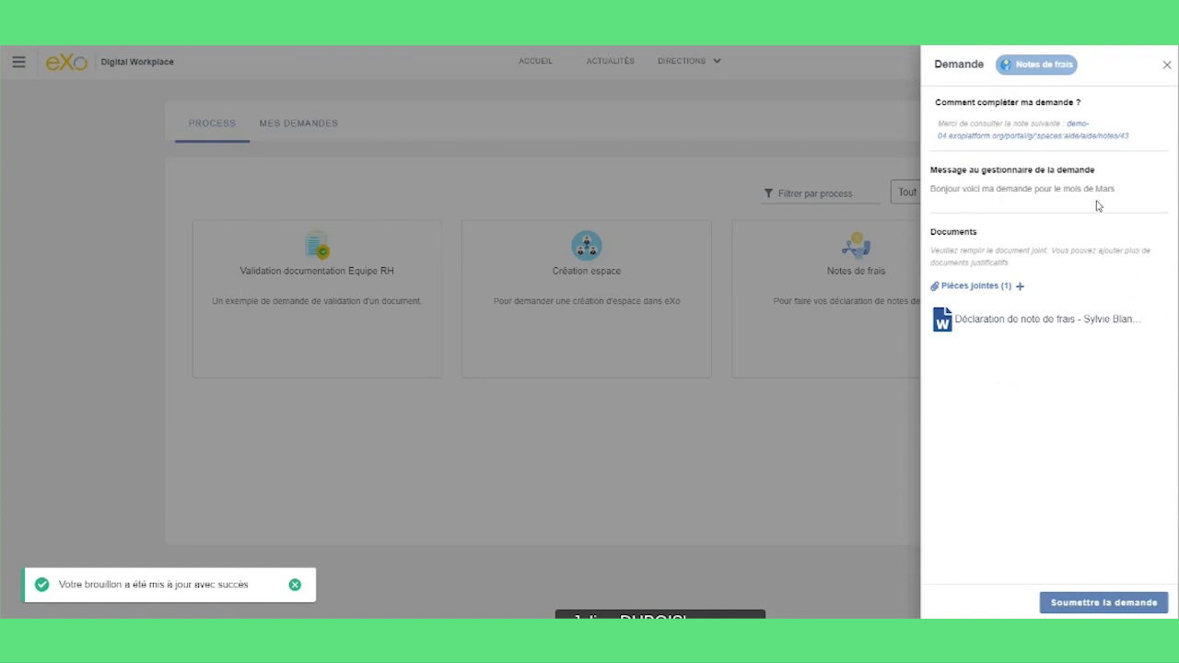
left_click(993, 319)
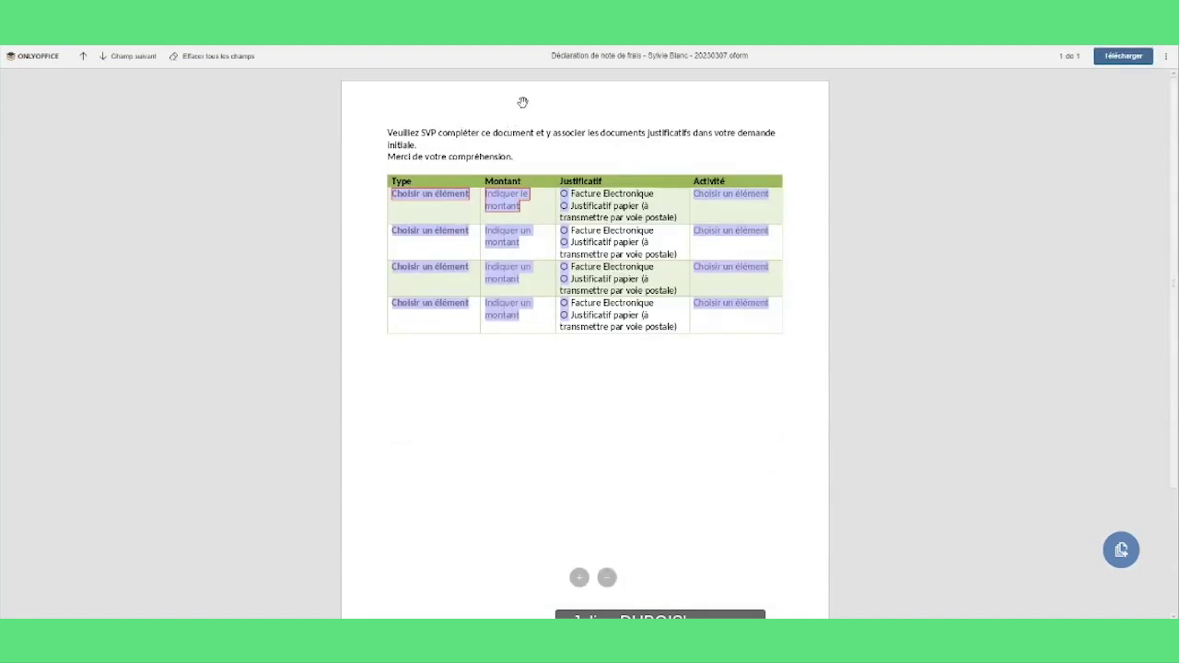
- Fill row one with type Transport, amount 50, Justificatif papier, and activity Projet Beta
left_click(444, 195)
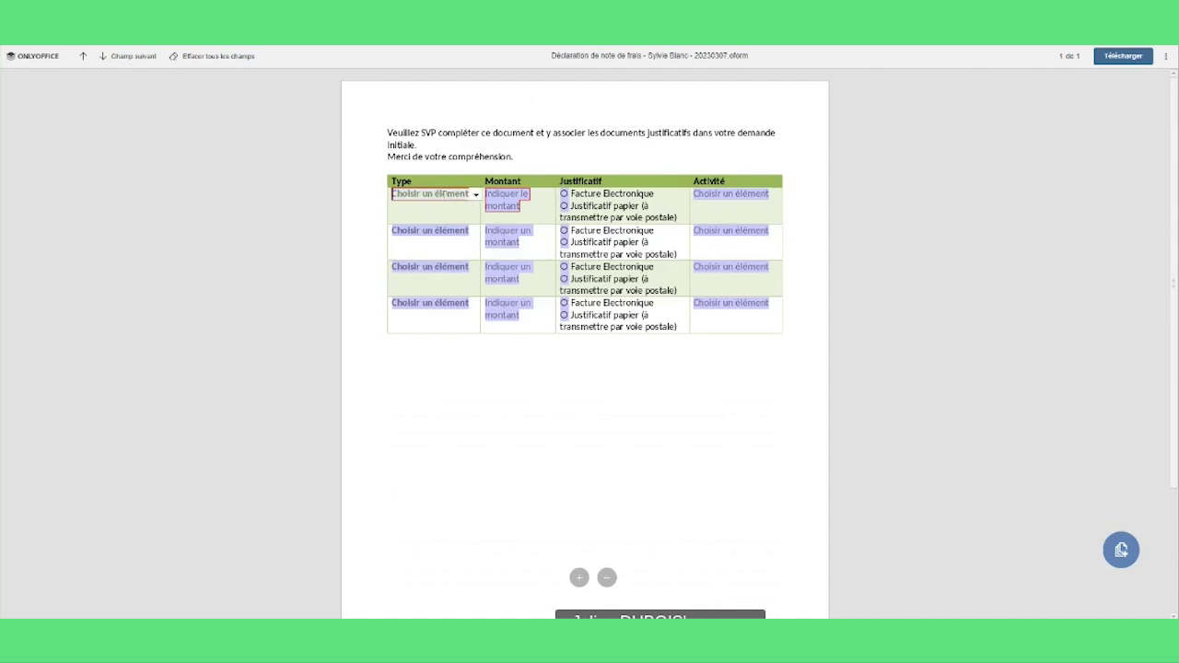
left_click(477, 194)
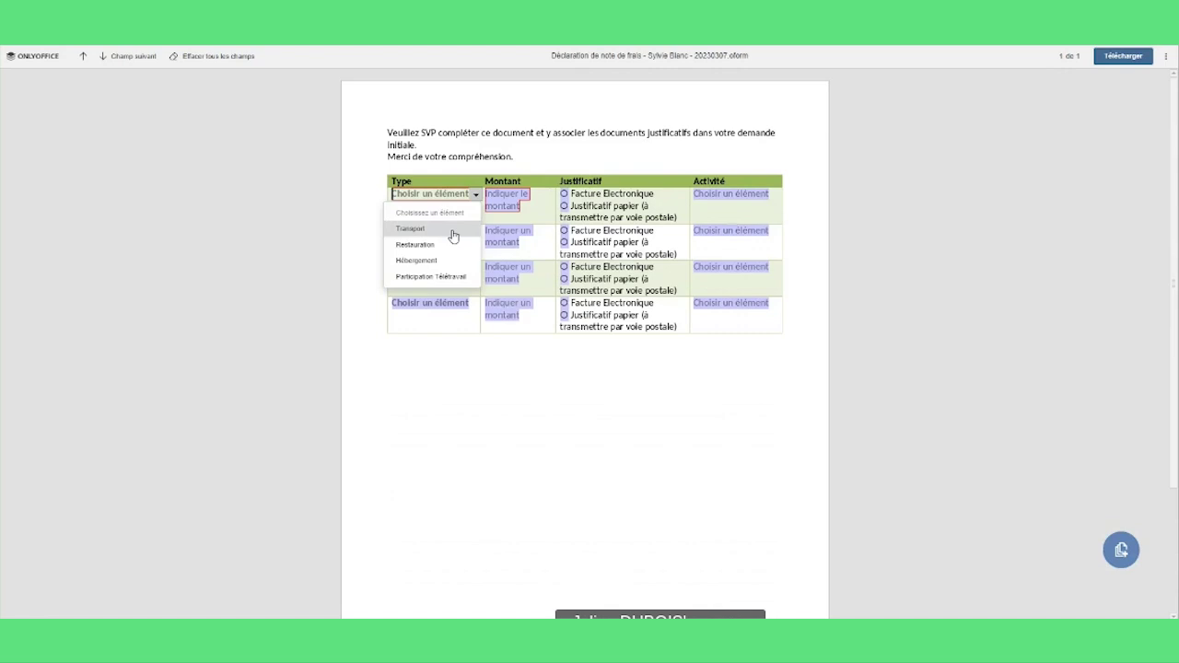
left_click(433, 229)
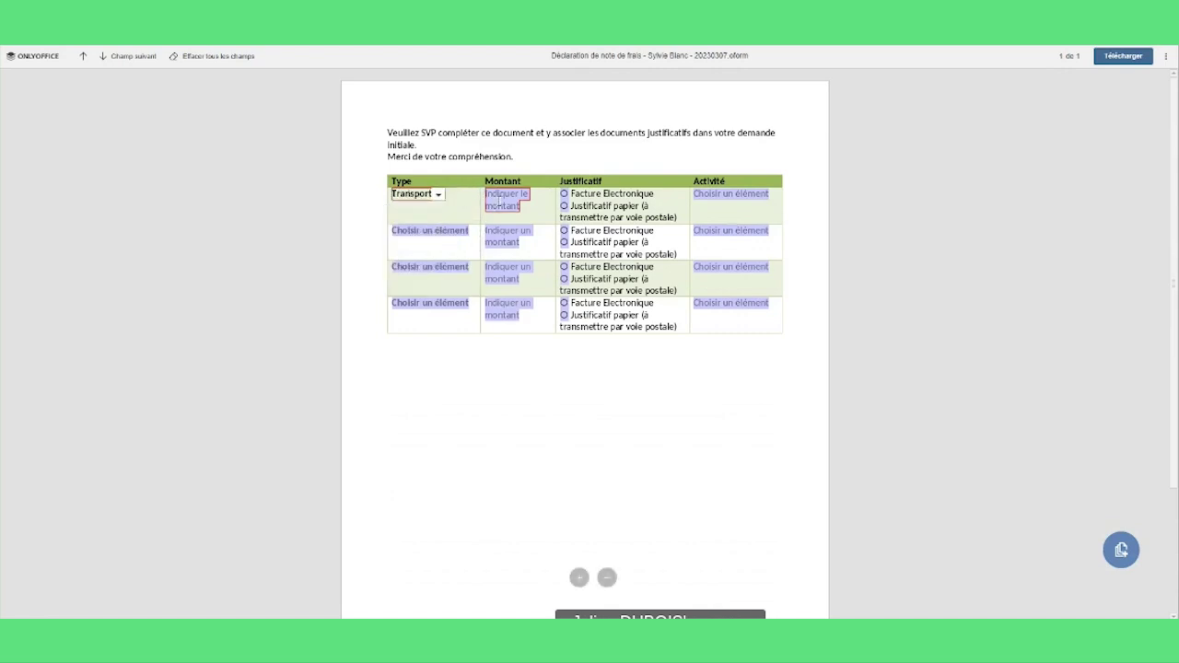
left_click(513, 200)
type("50")
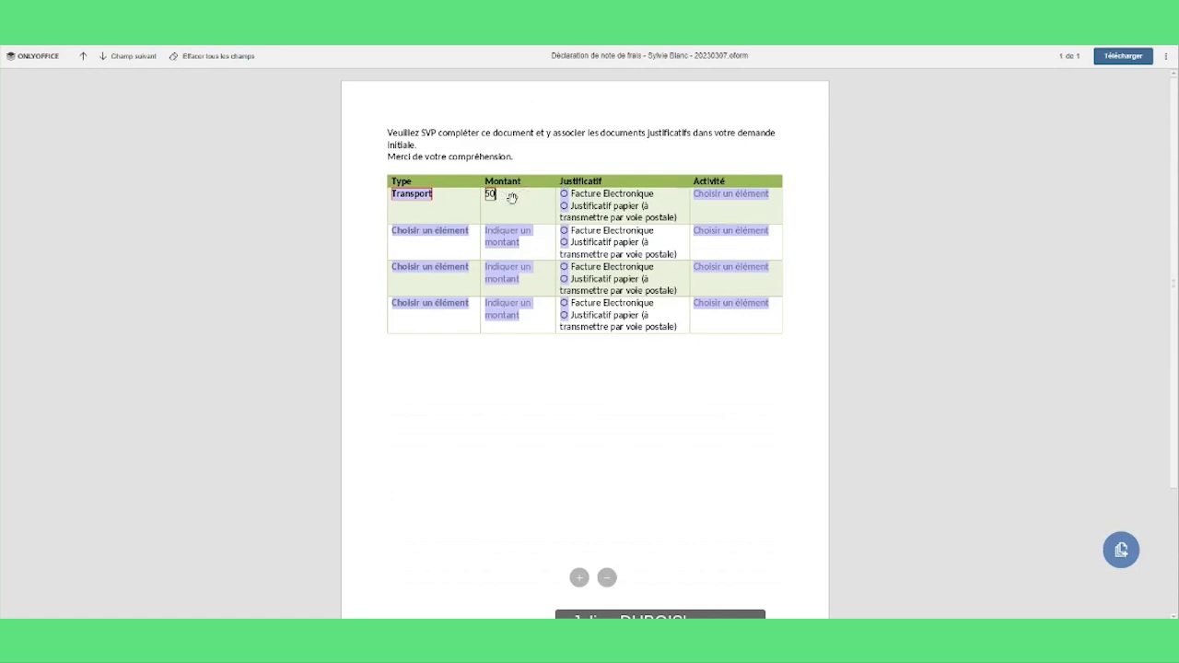
left_click(565, 205)
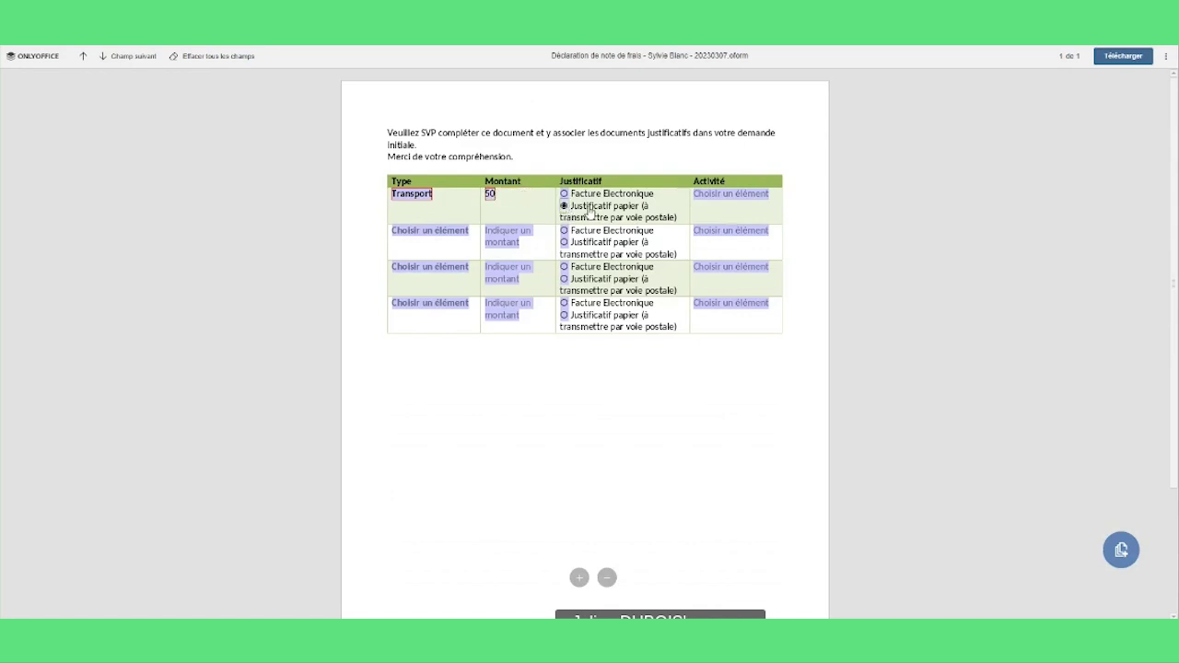
left_click(717, 195)
left_click(775, 194)
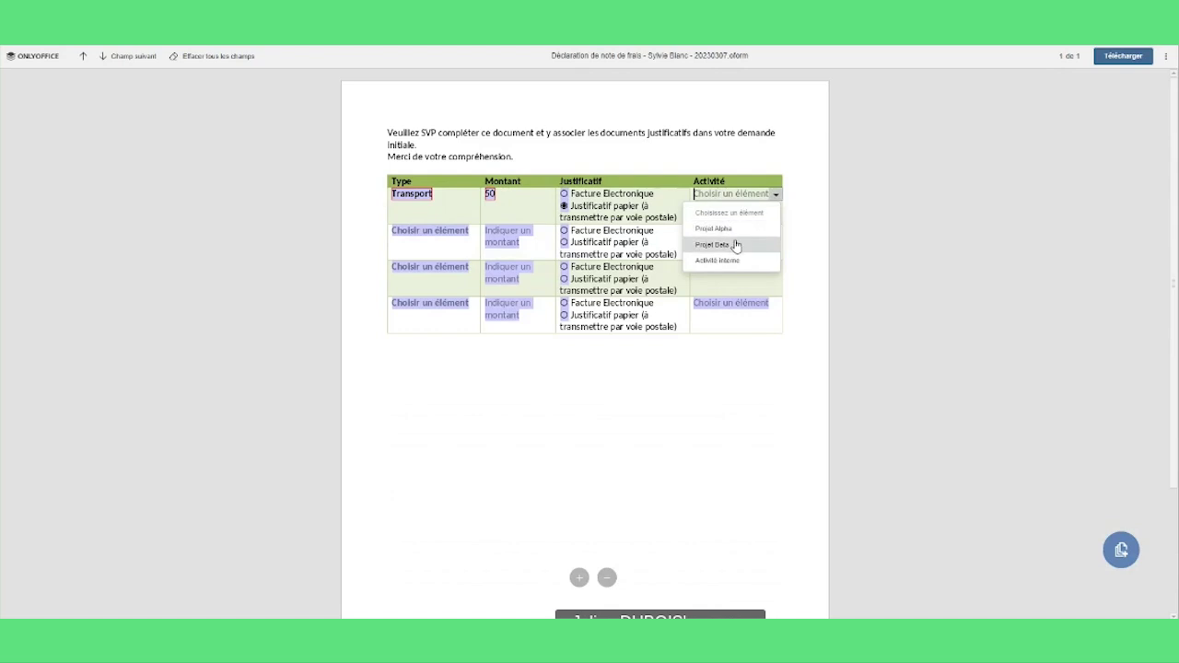
left_click(735, 244)
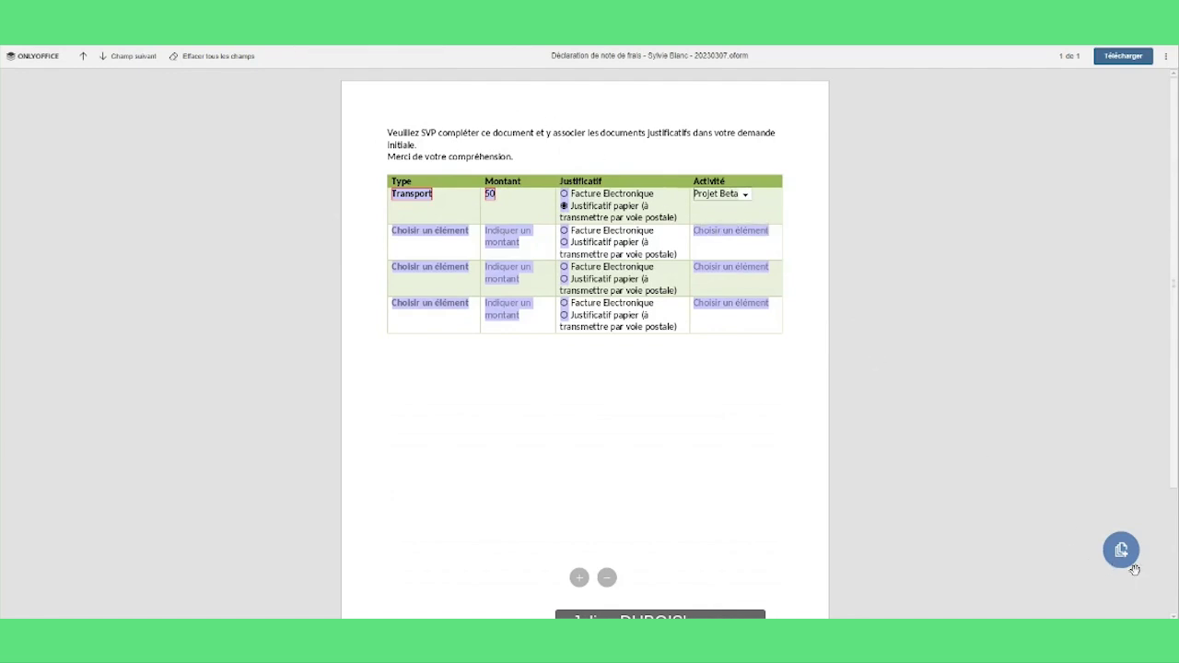
- Save the filled form as a new version, then submit the Notes de frais request
left_click(1121, 551)
left_click(1148, 196)
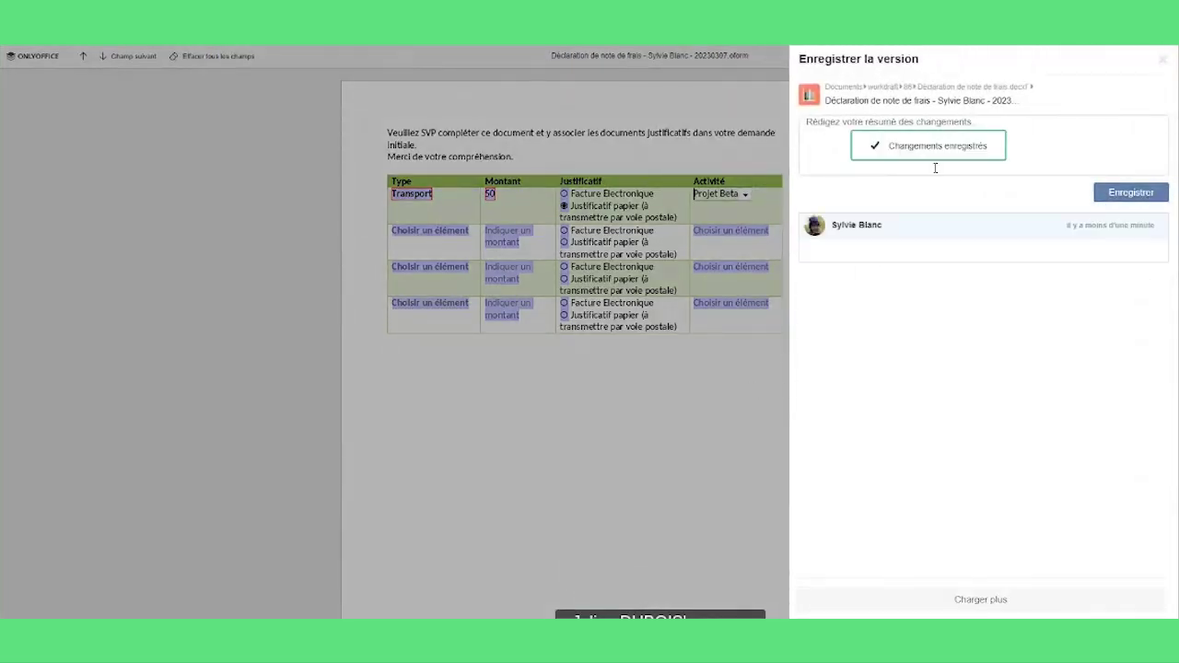
left_click(1163, 59)
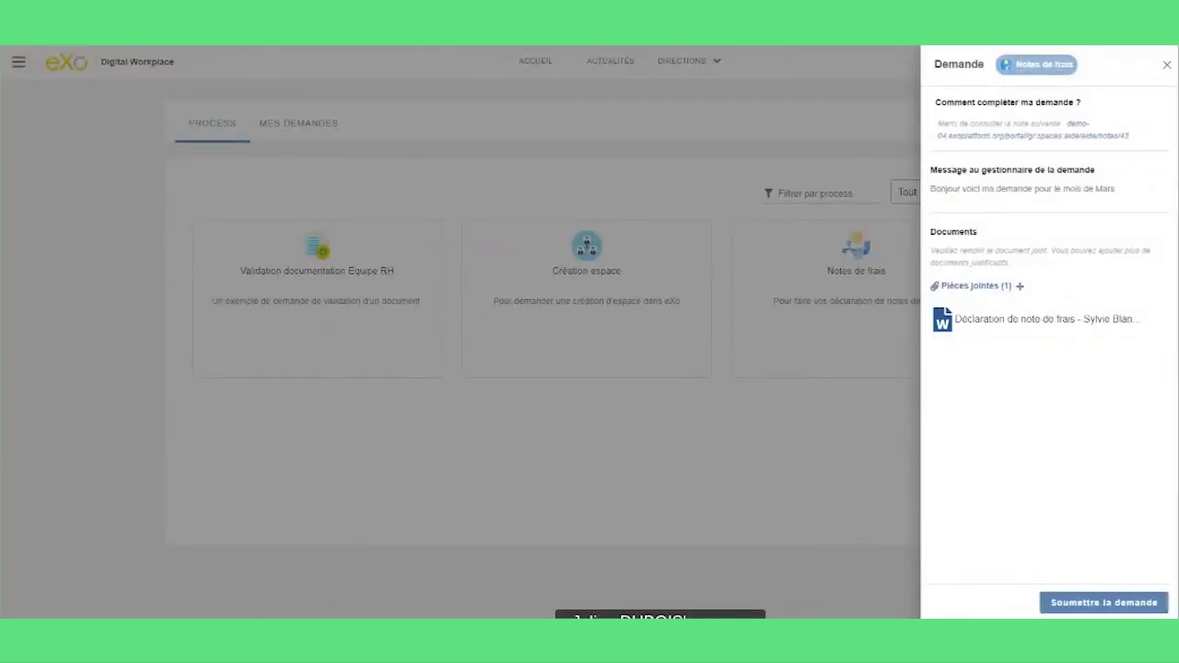
left_click(1105, 602)
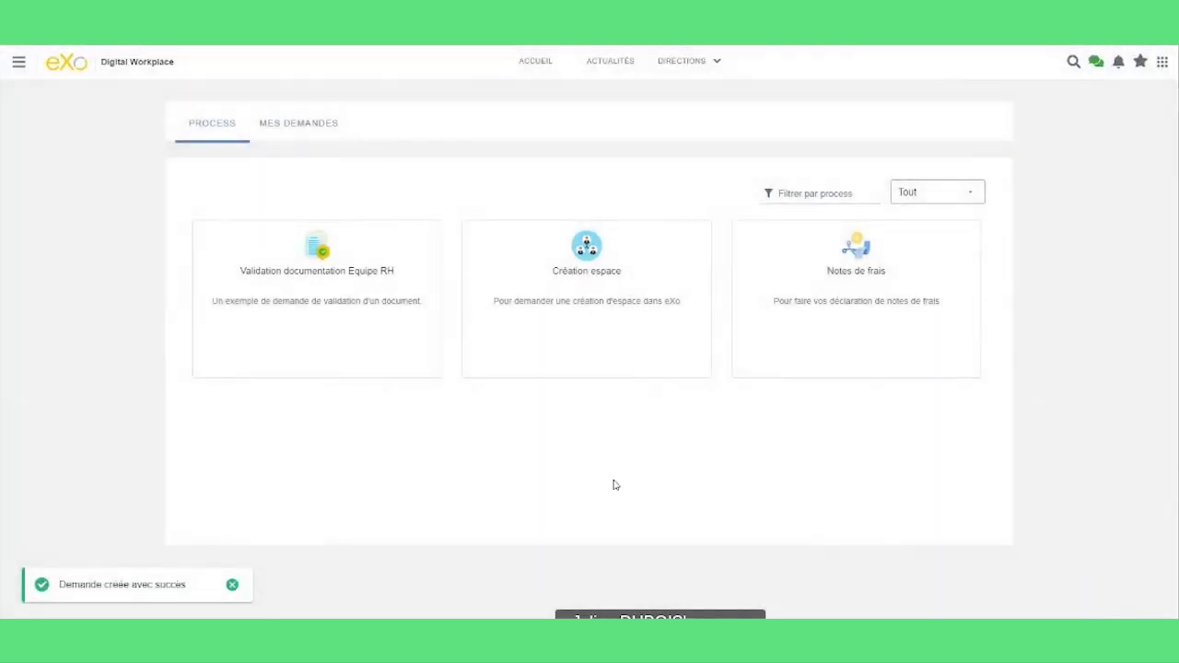
- Review Mes demandes grouped by status, opening and closing the Janvier request's comments
left_click(304, 126)
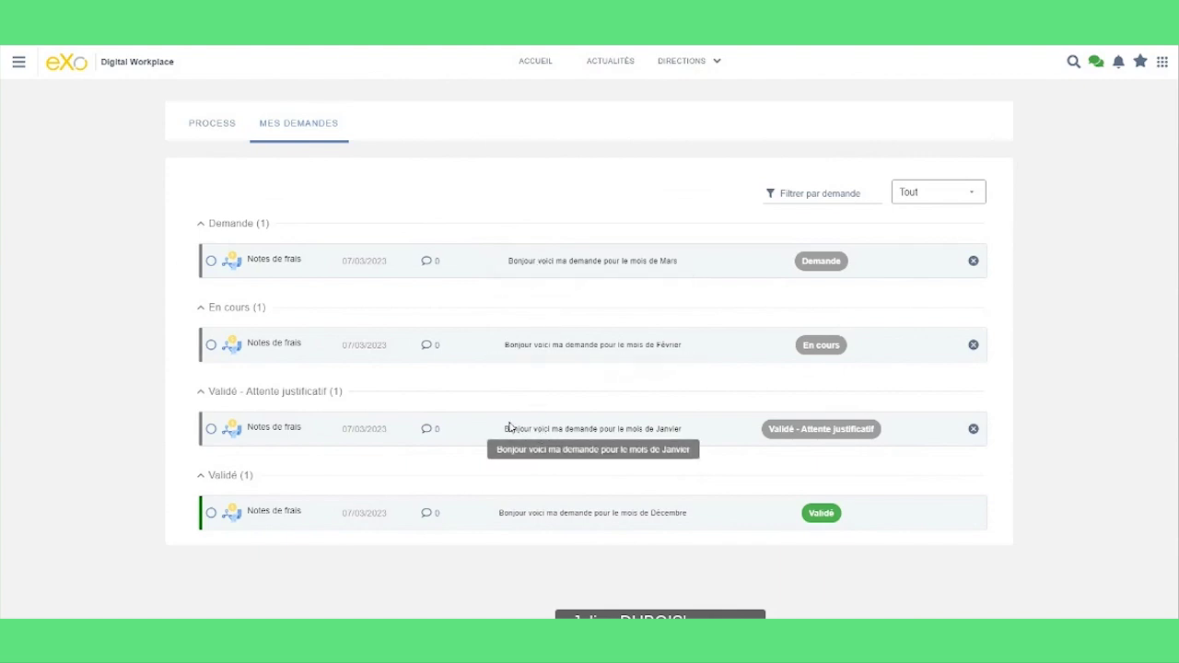
left_click(436, 432)
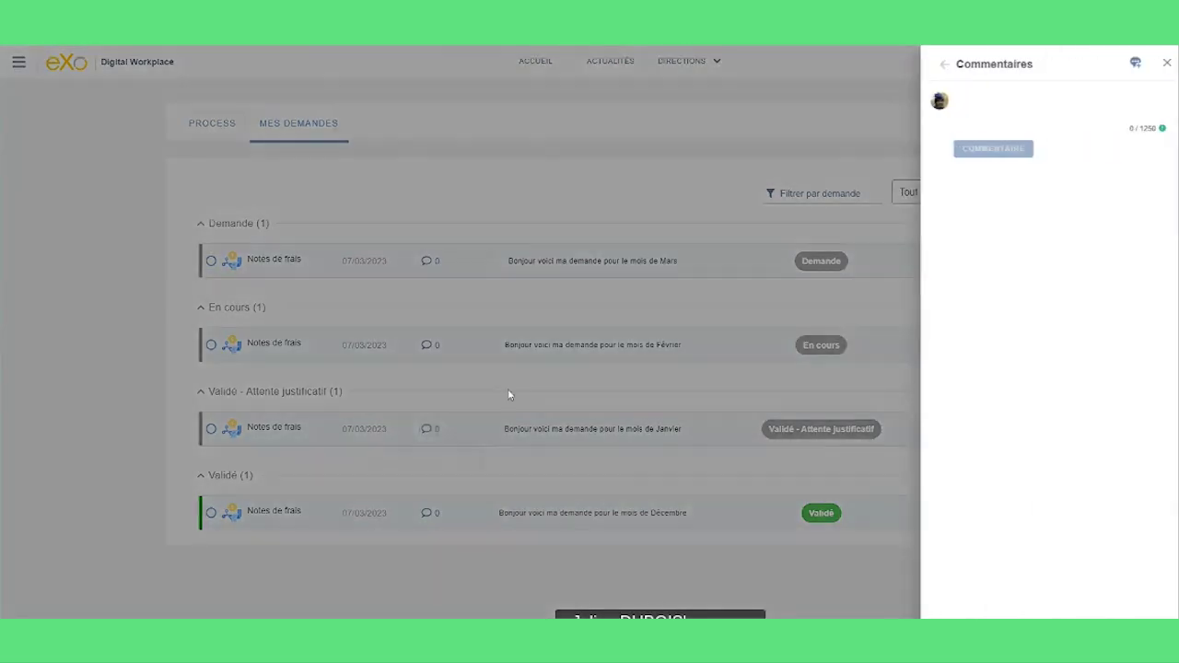
left_click(434, 337)
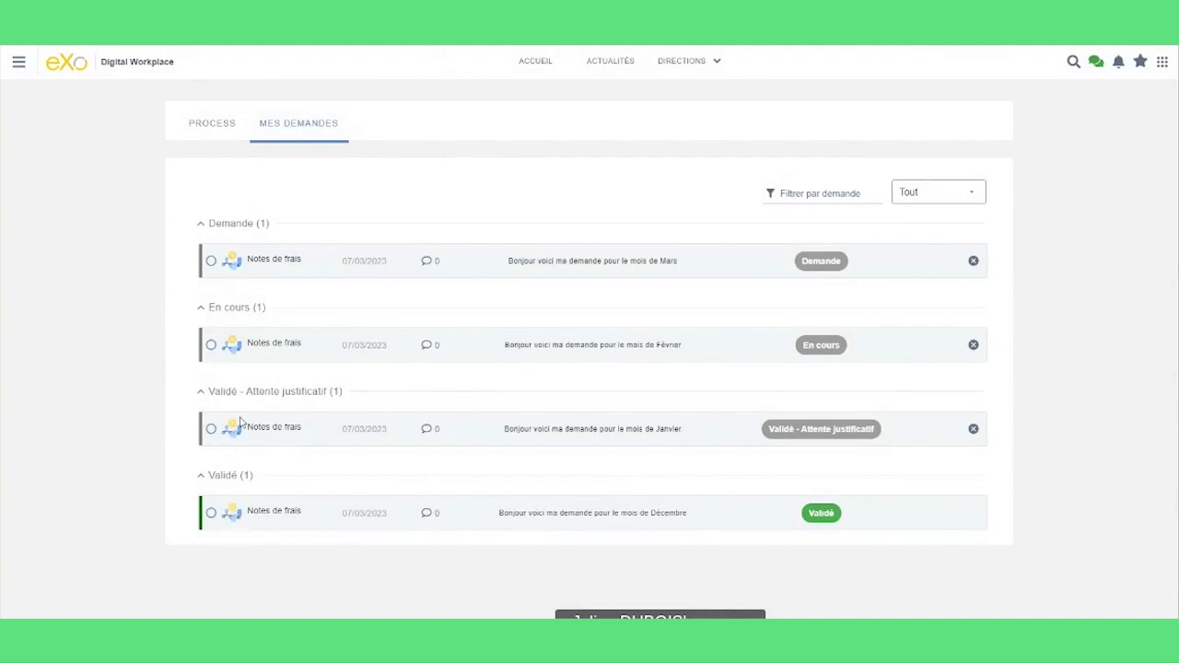
- Log out, then sign in as the manager using the saved login from Keeper
left_click(19, 70)
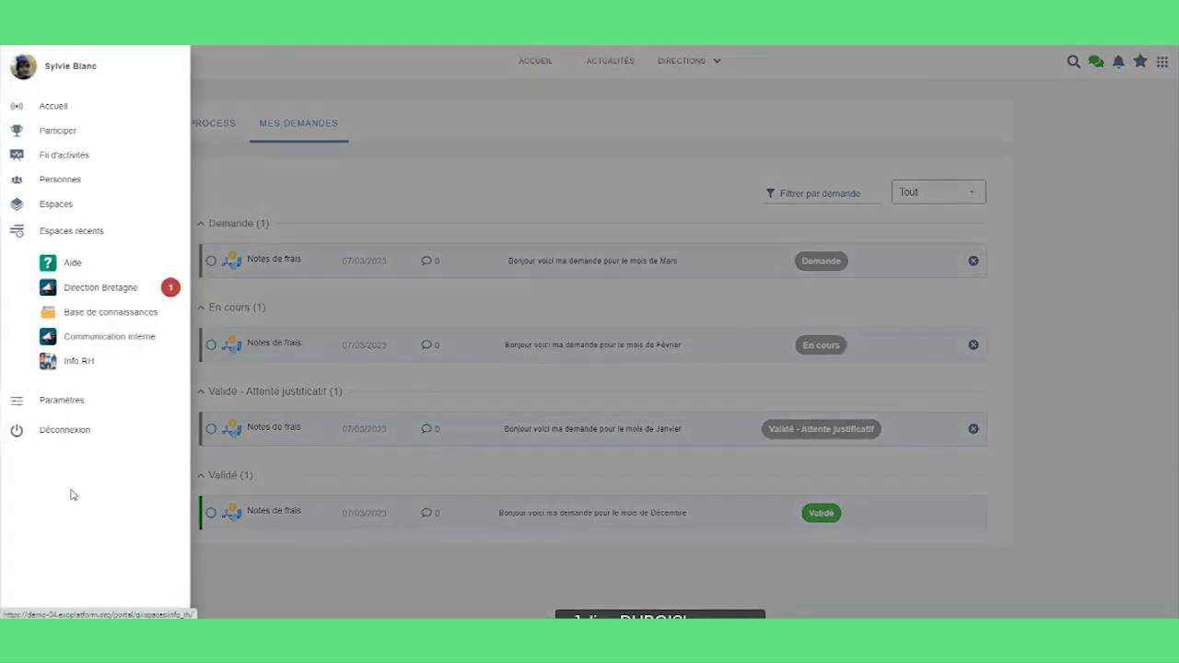
left_click(58, 434)
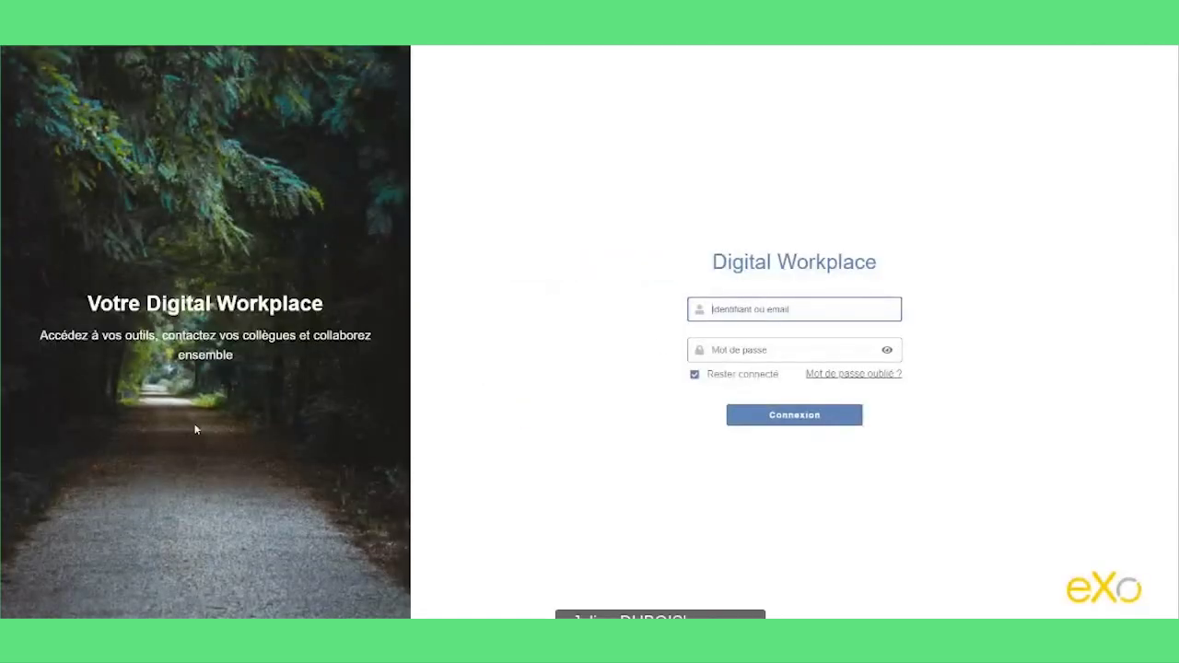
left_click(887, 309)
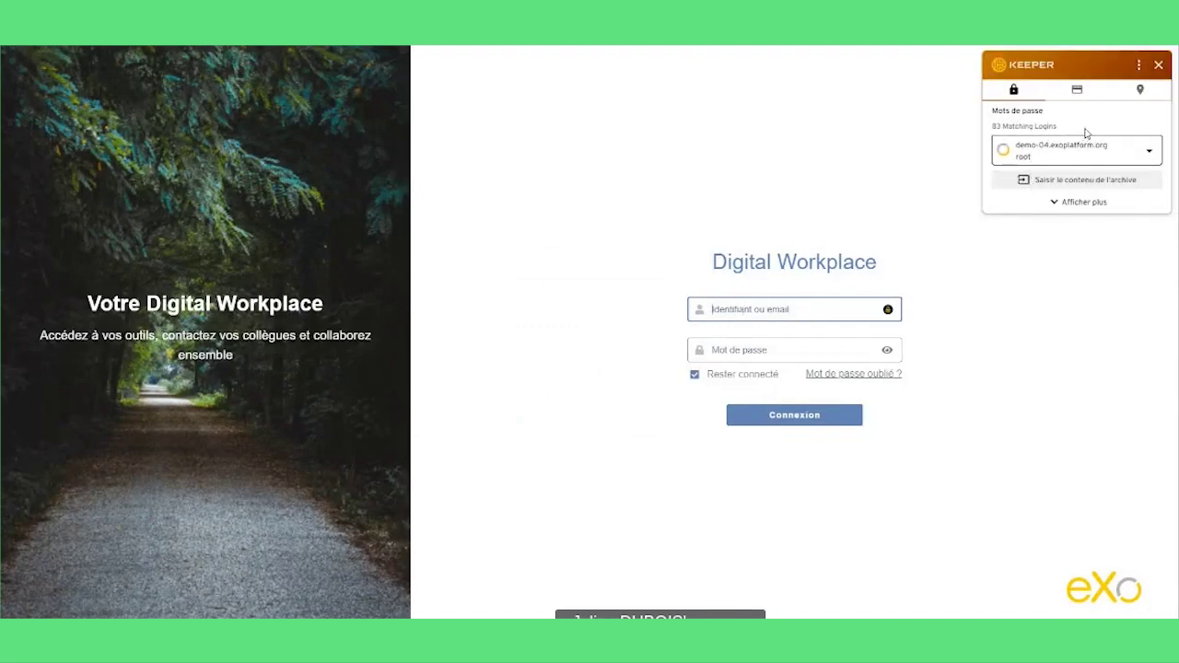
left_click(1097, 148)
type("sbl")
key("BackSpace")
key("BackSpace")
key("BackSpace")
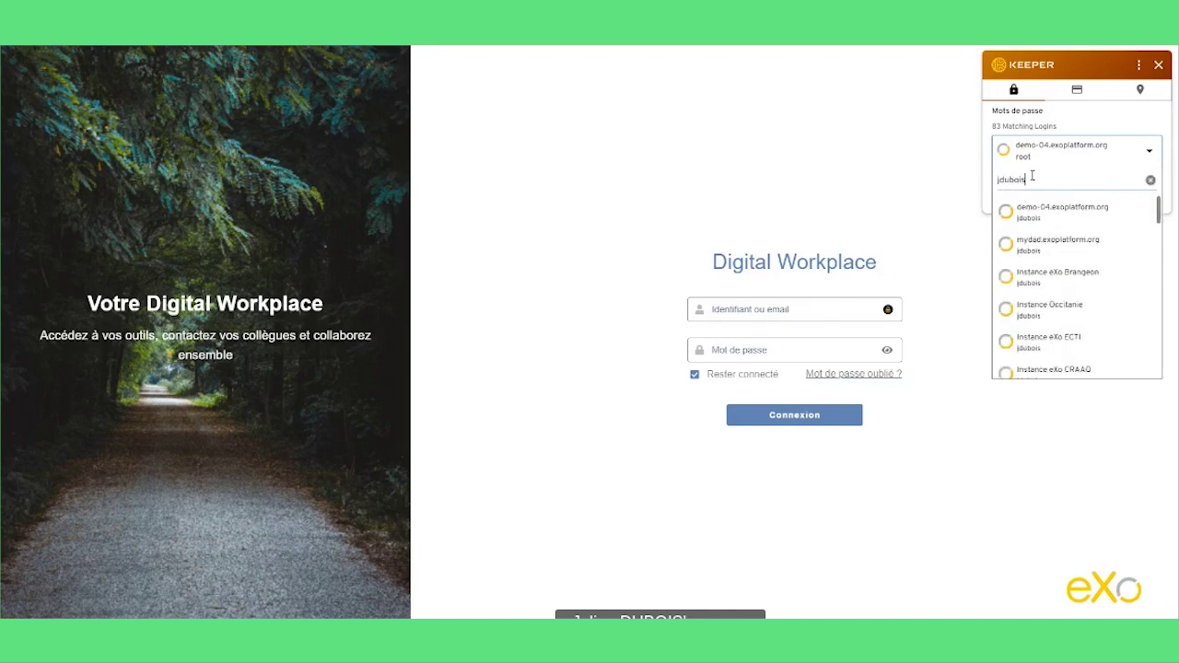
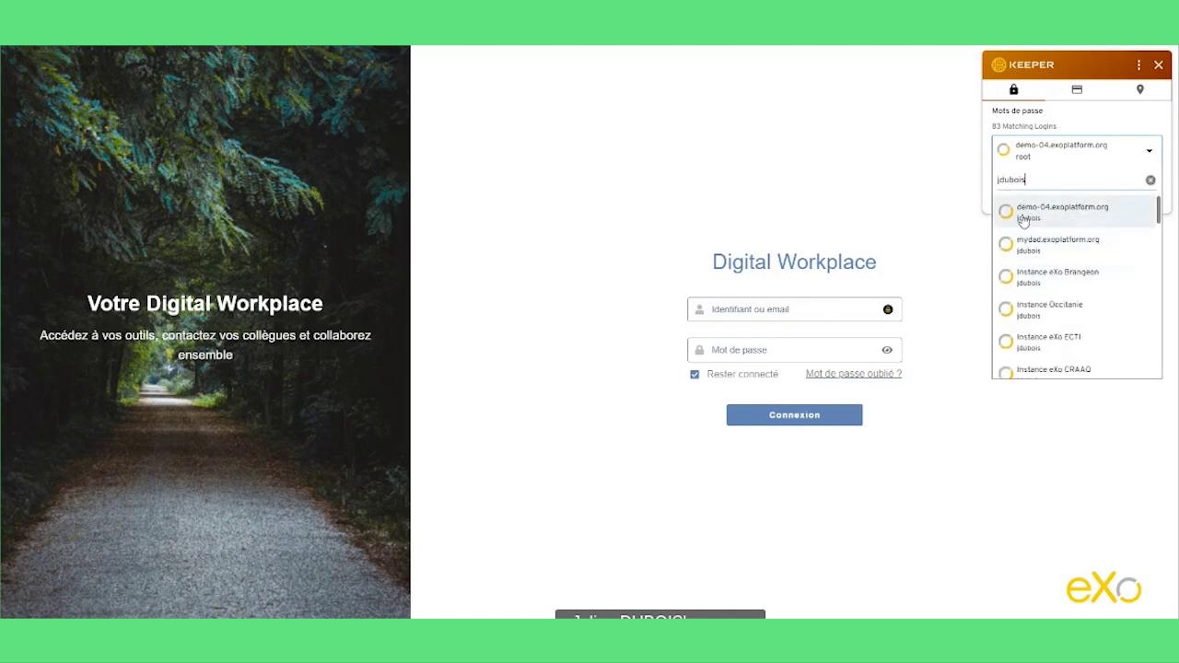
left_click(1025, 215)
left_click(1023, 182)
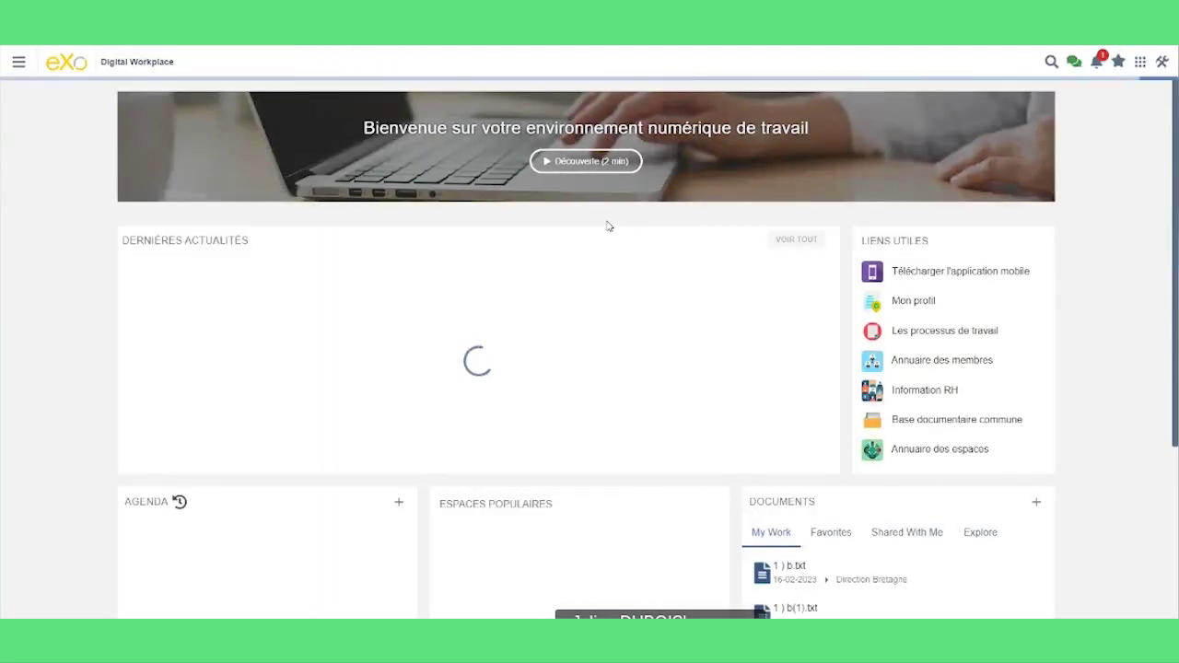
- Open the newest Notes de frais request from notifications, review it, and close its details
left_click(1098, 62)
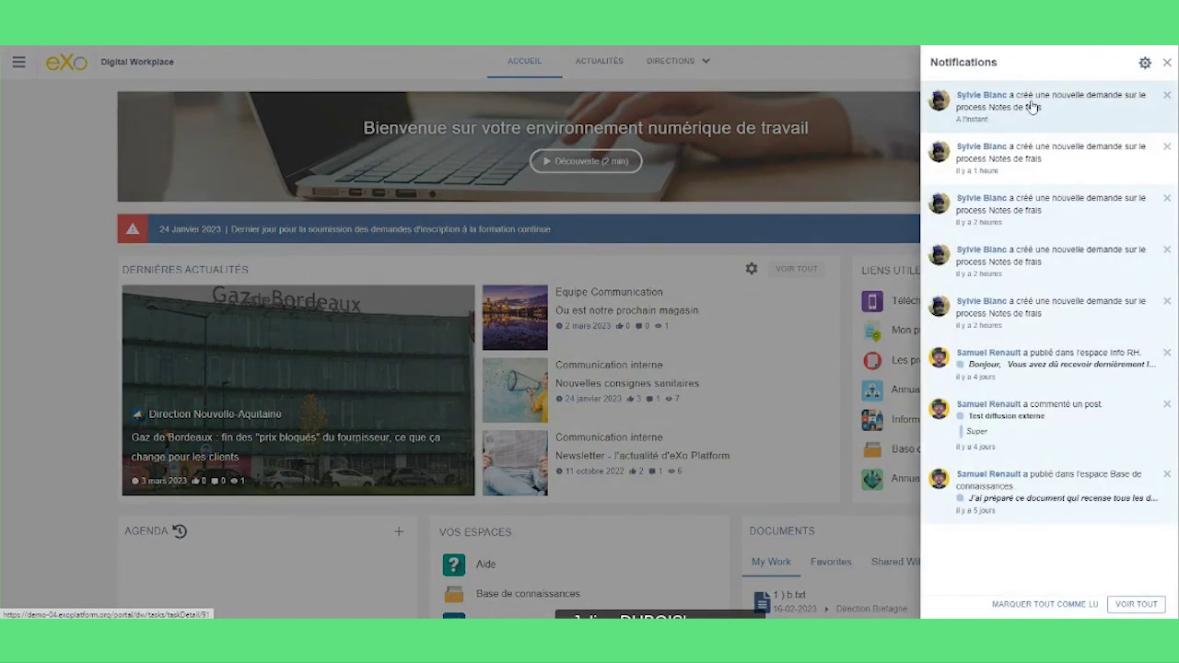
left_click(1030, 106)
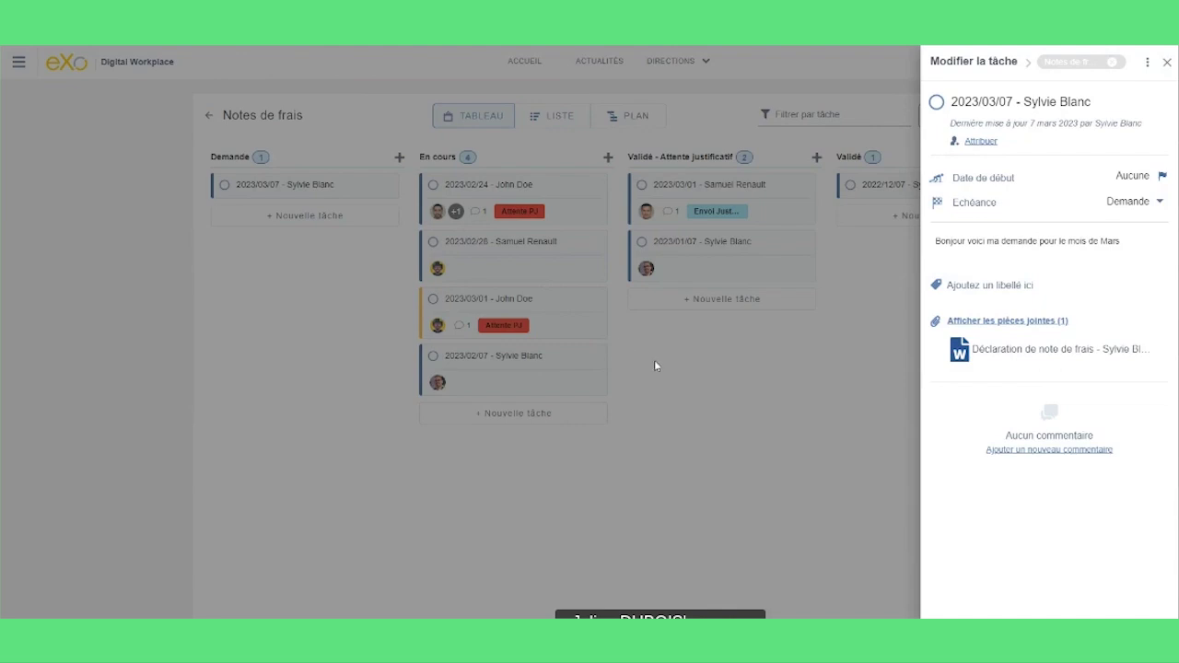
left_click(307, 254)
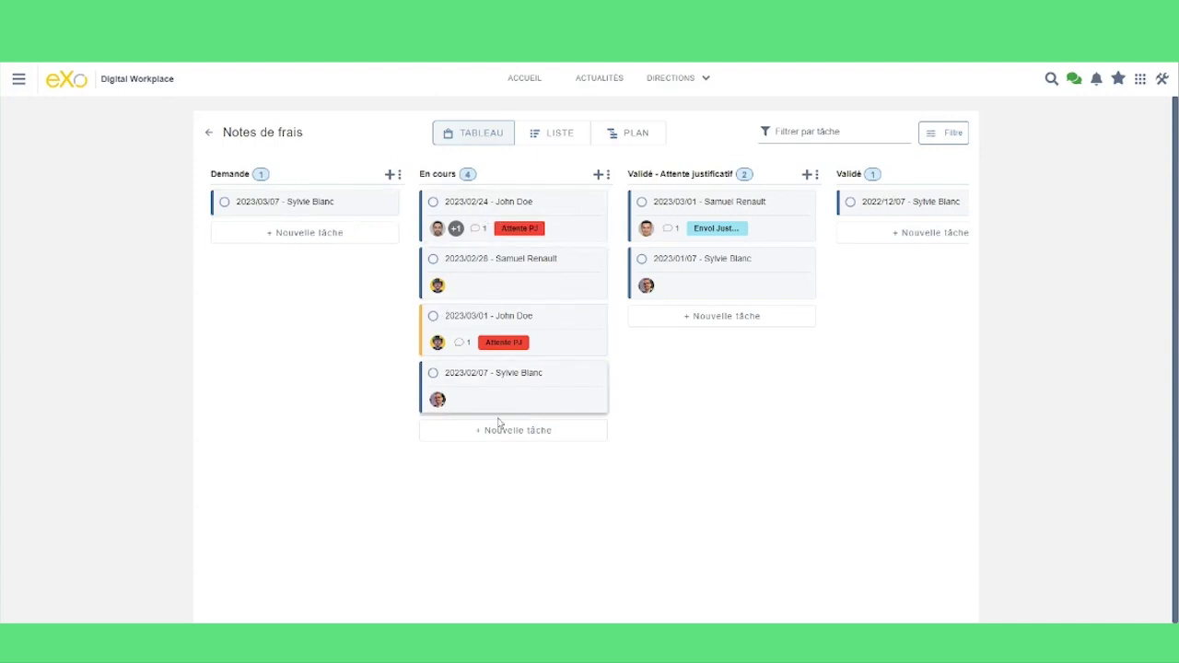
- Return to the projects list and open Equipe interne paie from the Notes de frais card
left_click(209, 132)
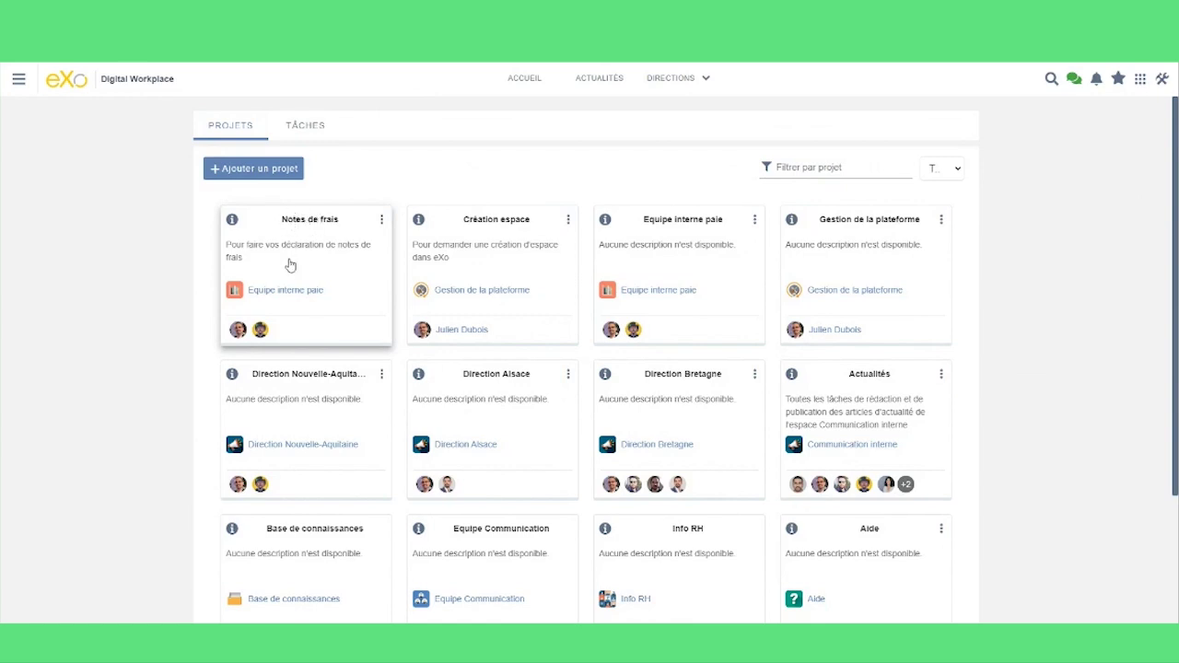
mouse_move(279, 297)
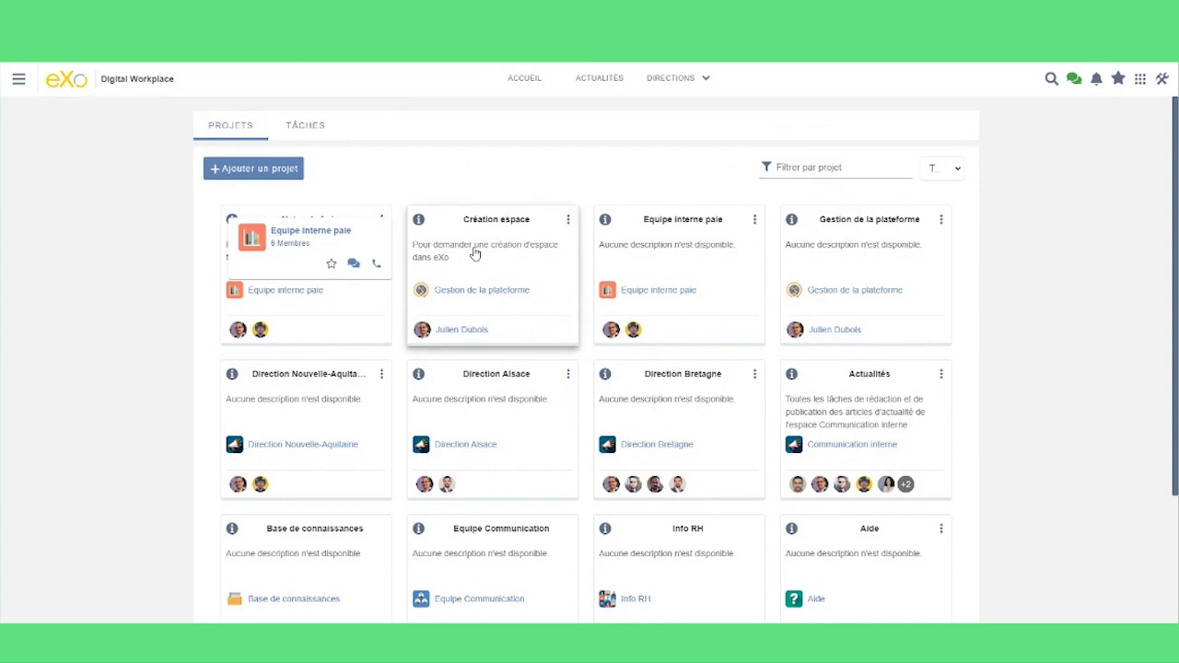
mouse_move(437, 293)
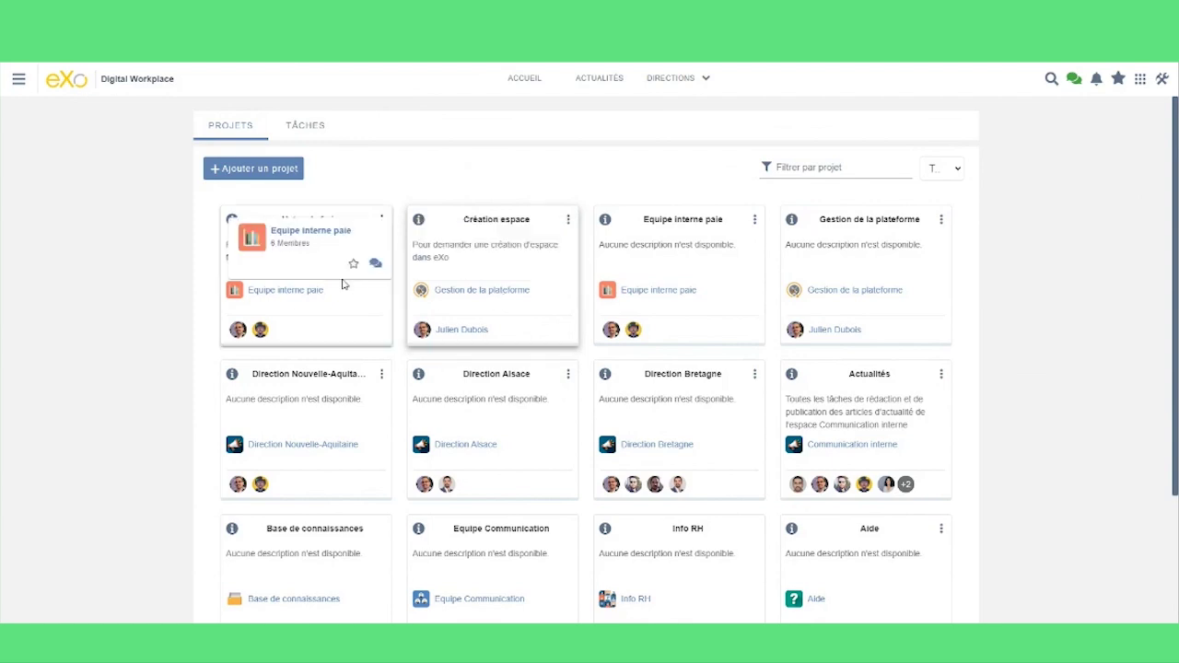
left_click(273, 292)
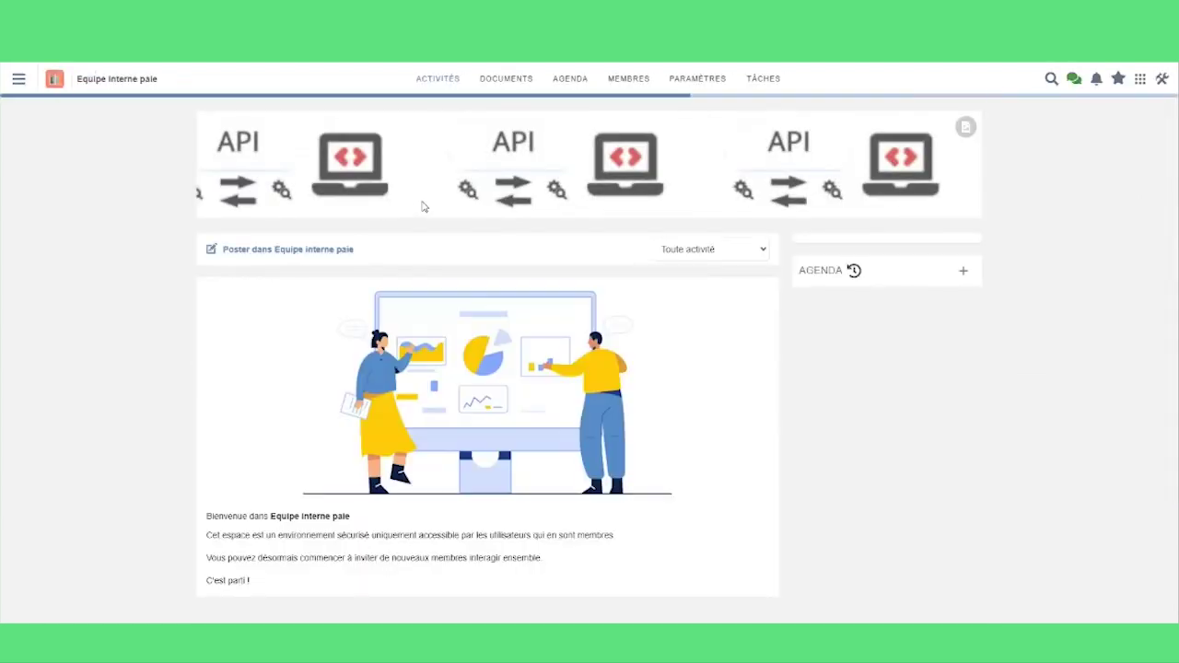
- View the space's members, then open the Notes de frais board from the Tâches tab
left_click(632, 80)
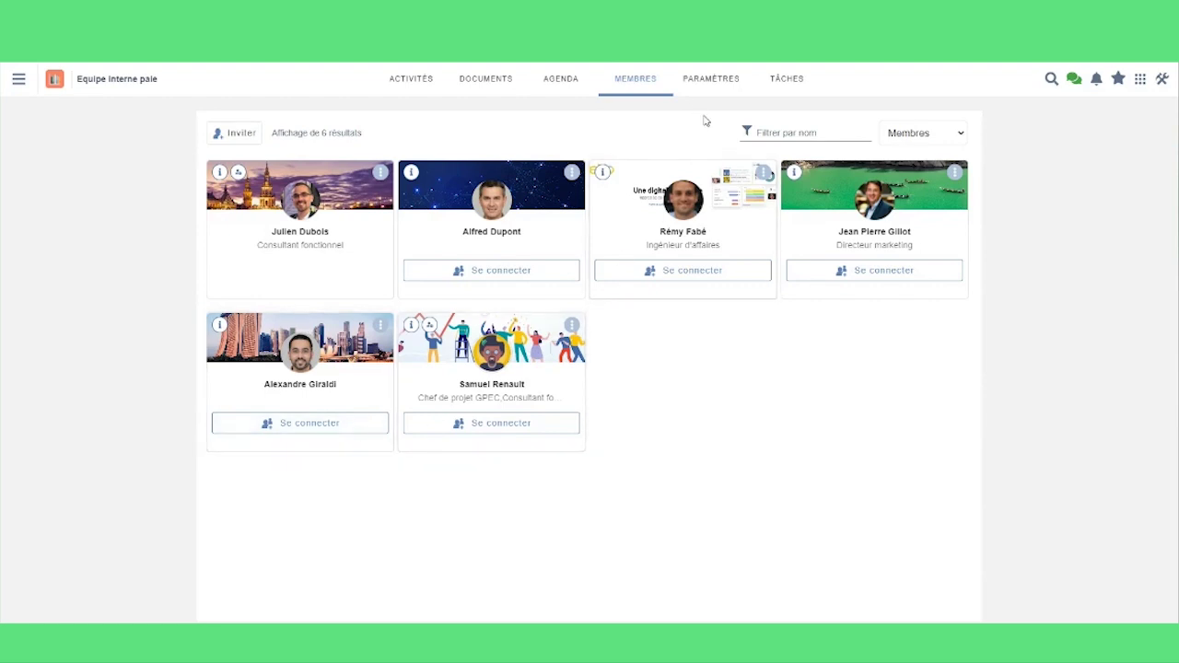
left_click(787, 80)
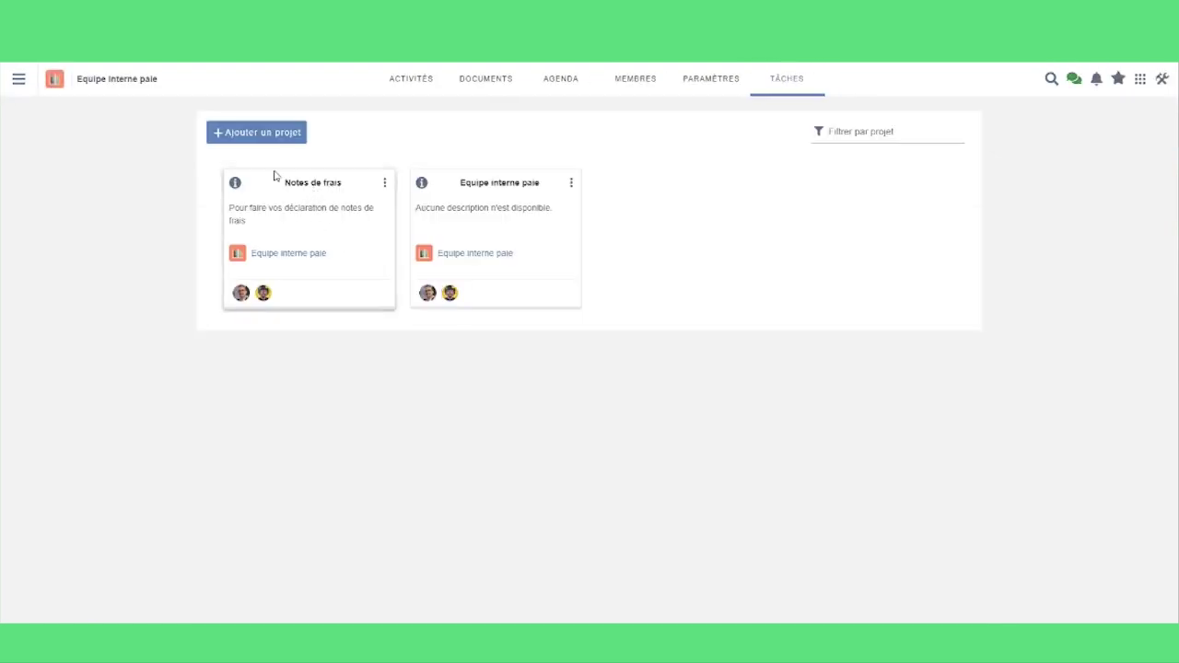
left_click(316, 189)
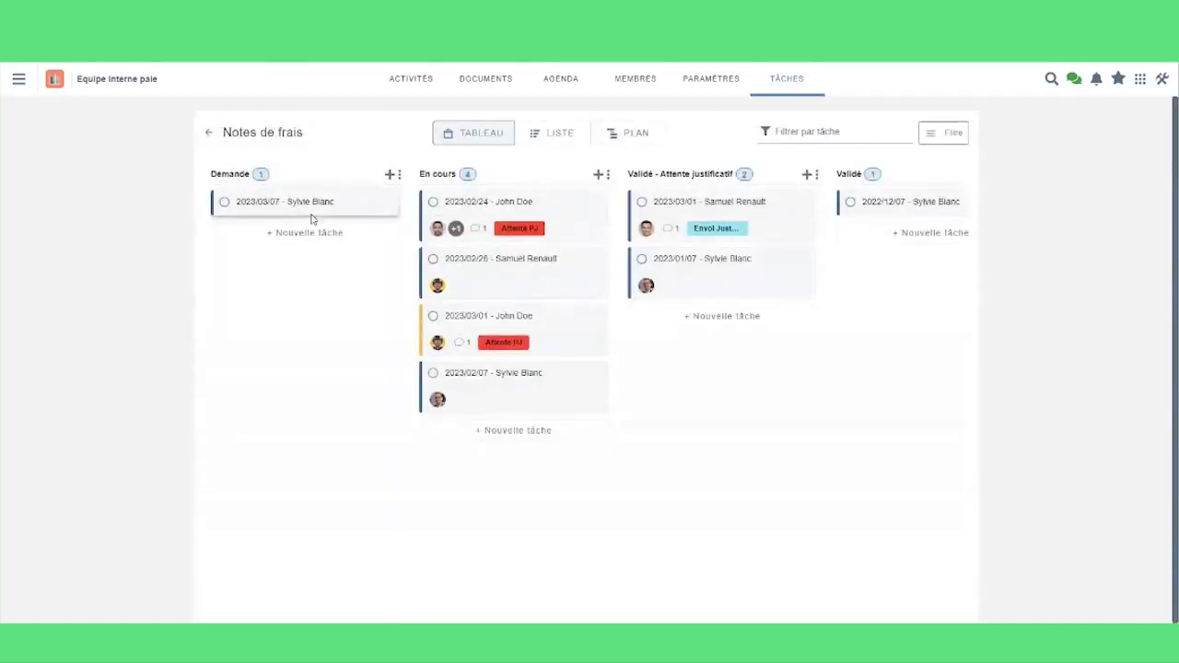